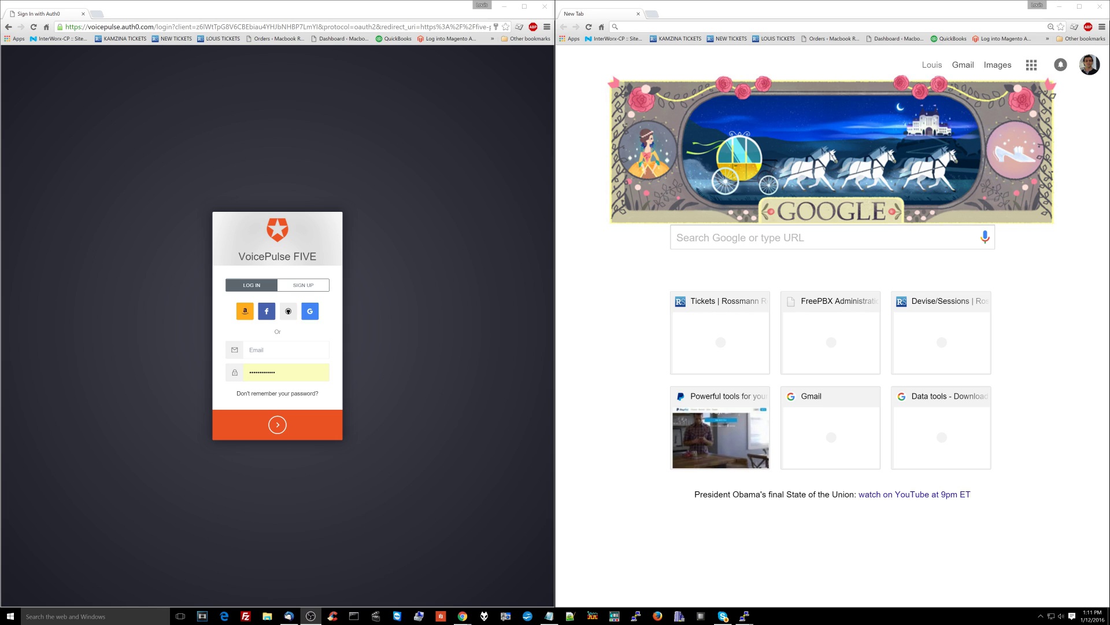
- Load the FreePBX server at 192.168.2.5 in the New Tab window
{"action": "left_click", "coordinate": [643, 359]}
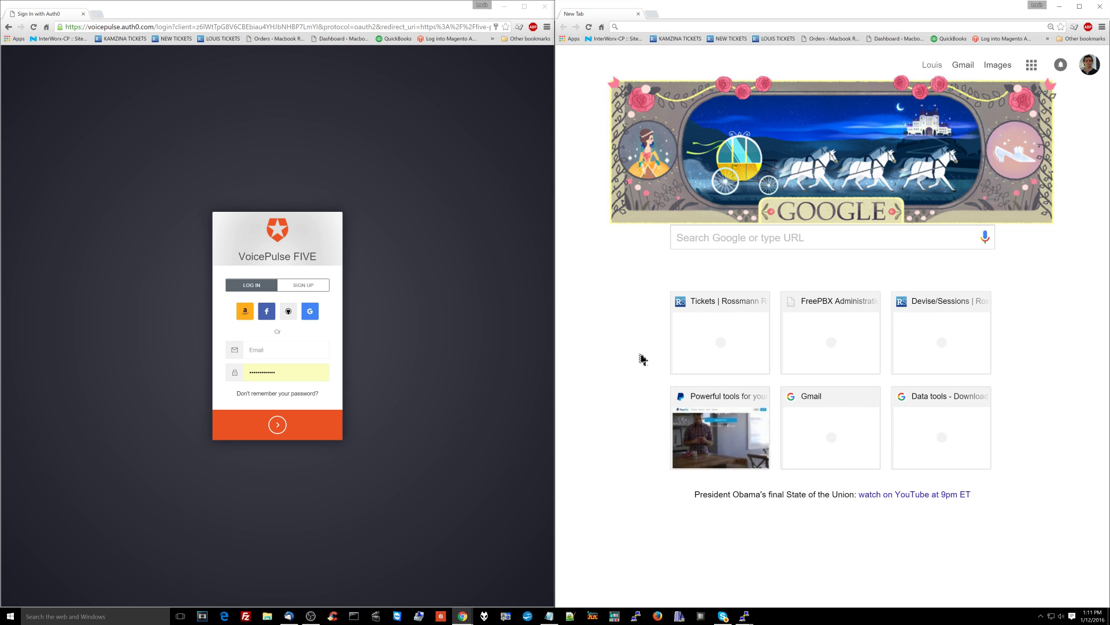
{"action": "type", "text": "192.168.2."}
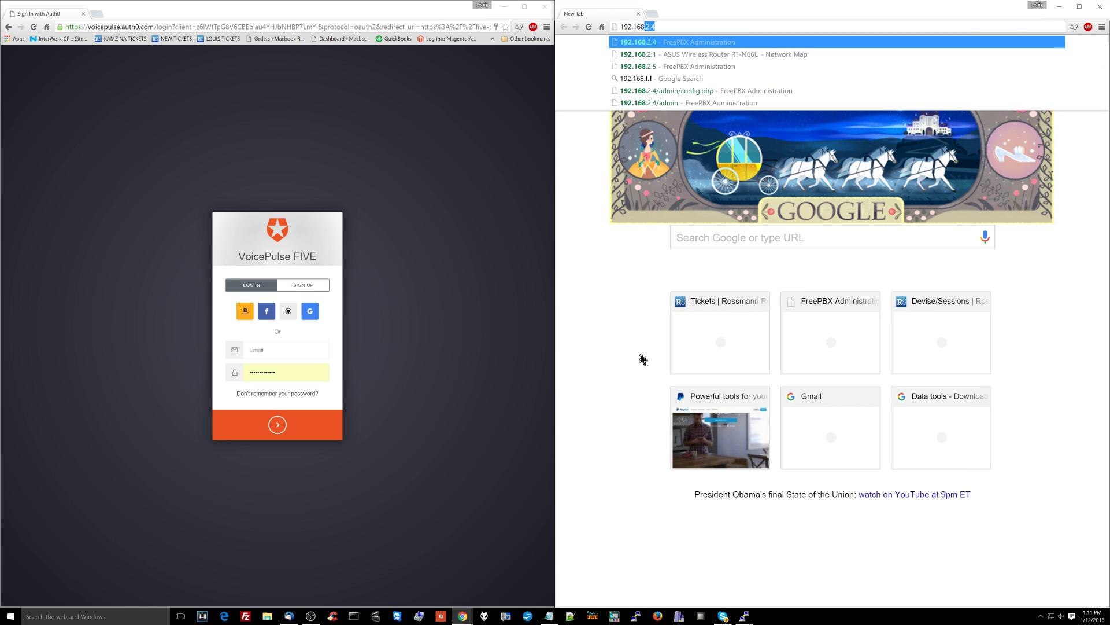
{"action": "type", "text": "5"}
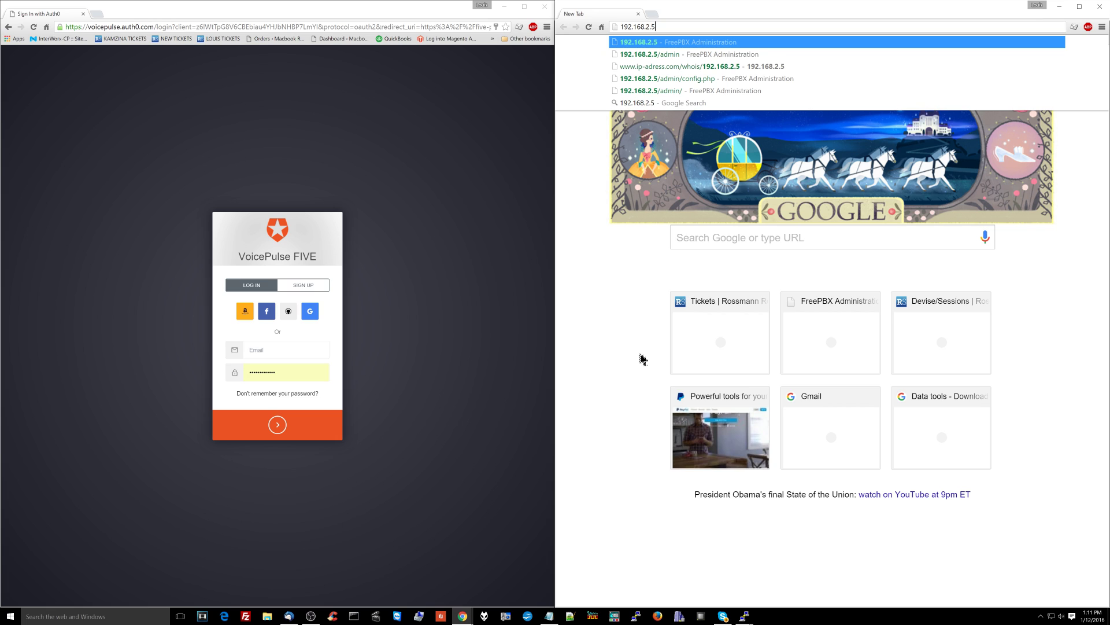
{"action": "key", "text": "Return"}
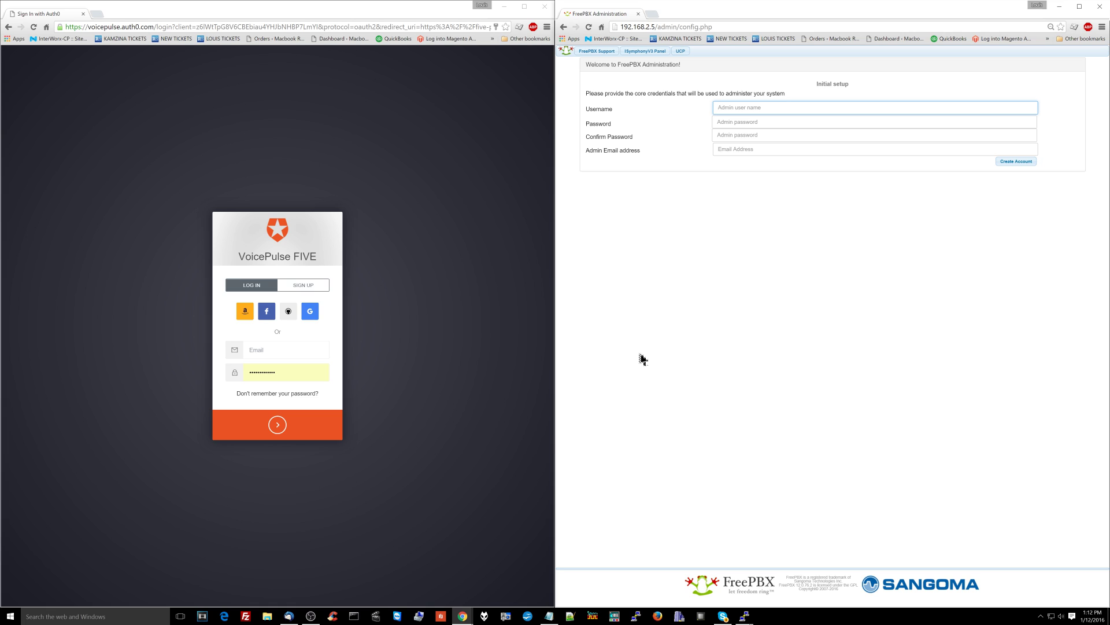
- Create the admin account with username maint, a matching password pair and the admin e-mail address
{"action": "type", "text": "maint"}
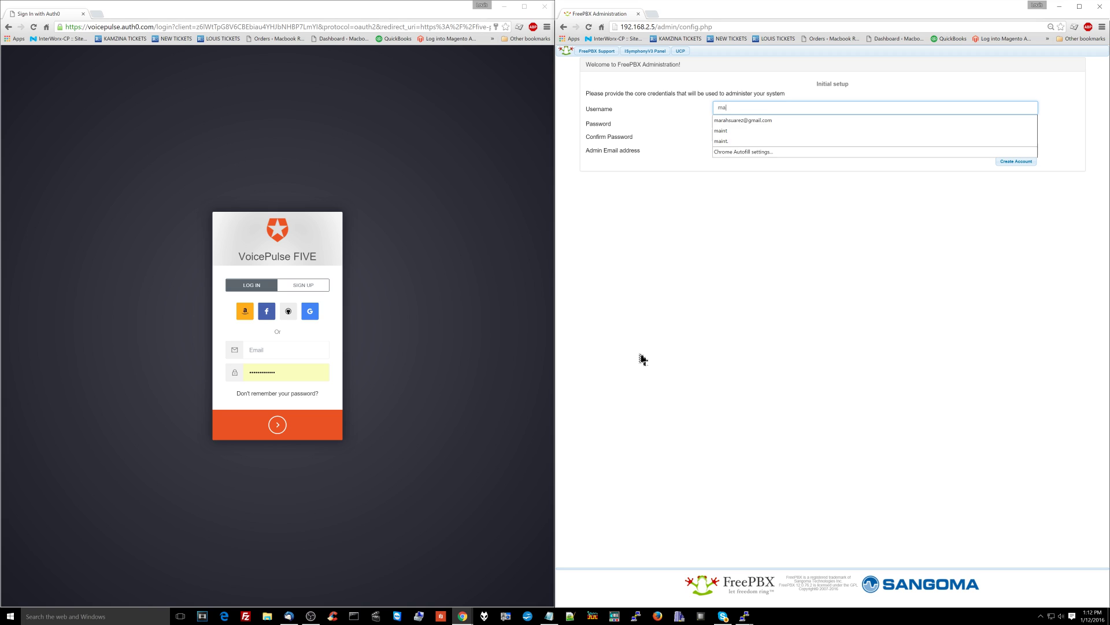
{"action": "key", "text": "Tab"}
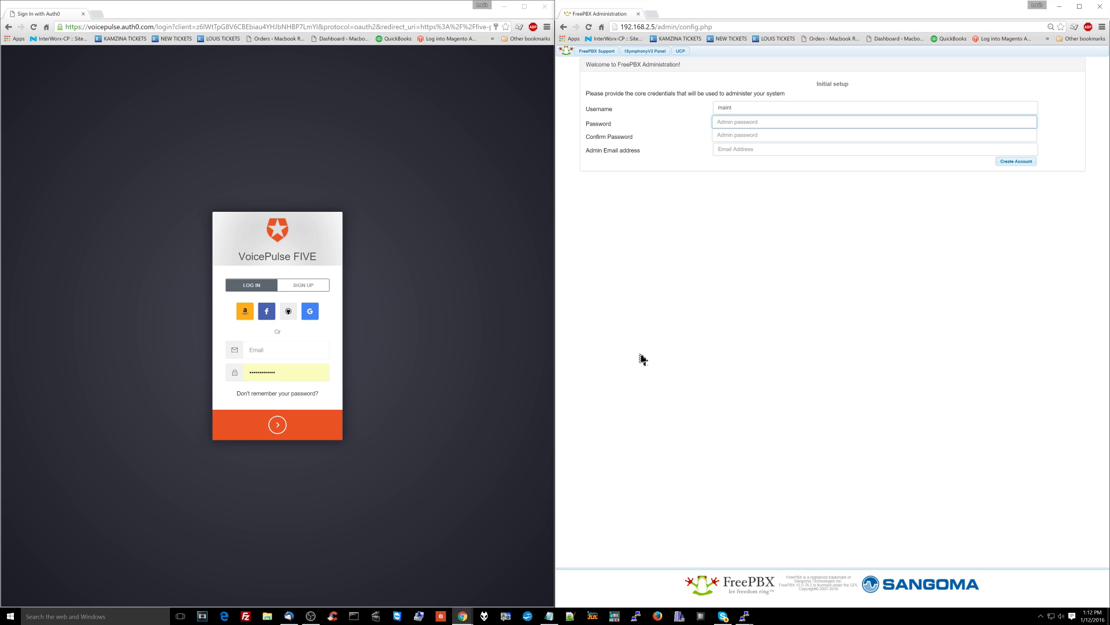
{"action": "type", "text": "*****"}
{"action": "key", "text": "Tab"}
{"action": "type", "text": "********"}
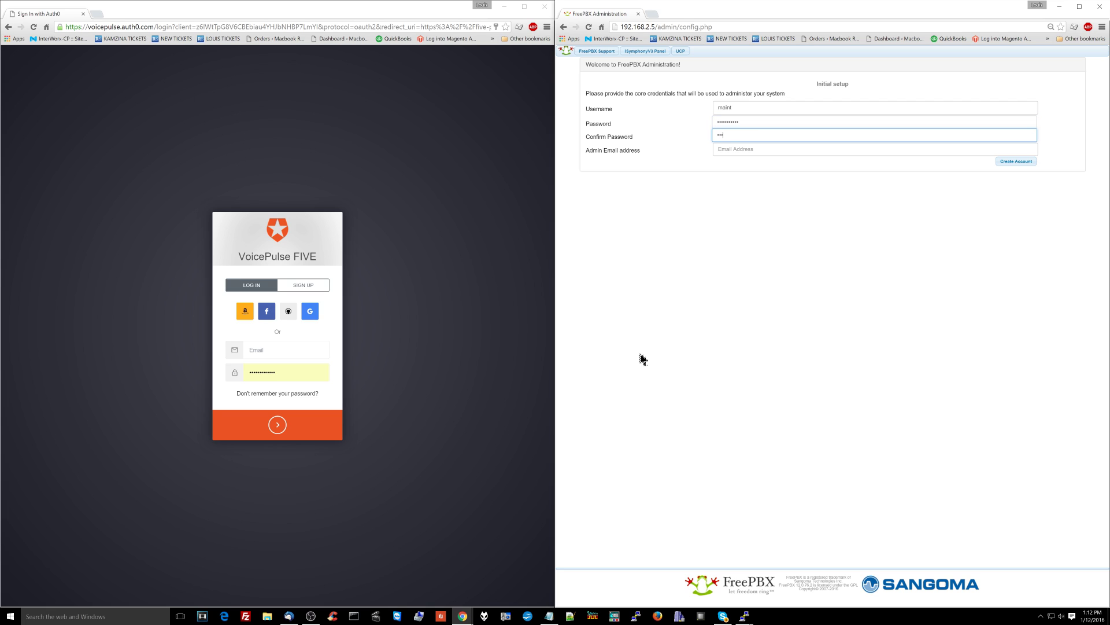
{"action": "type", "text": "*"}
{"action": "key", "text": "Tab"}
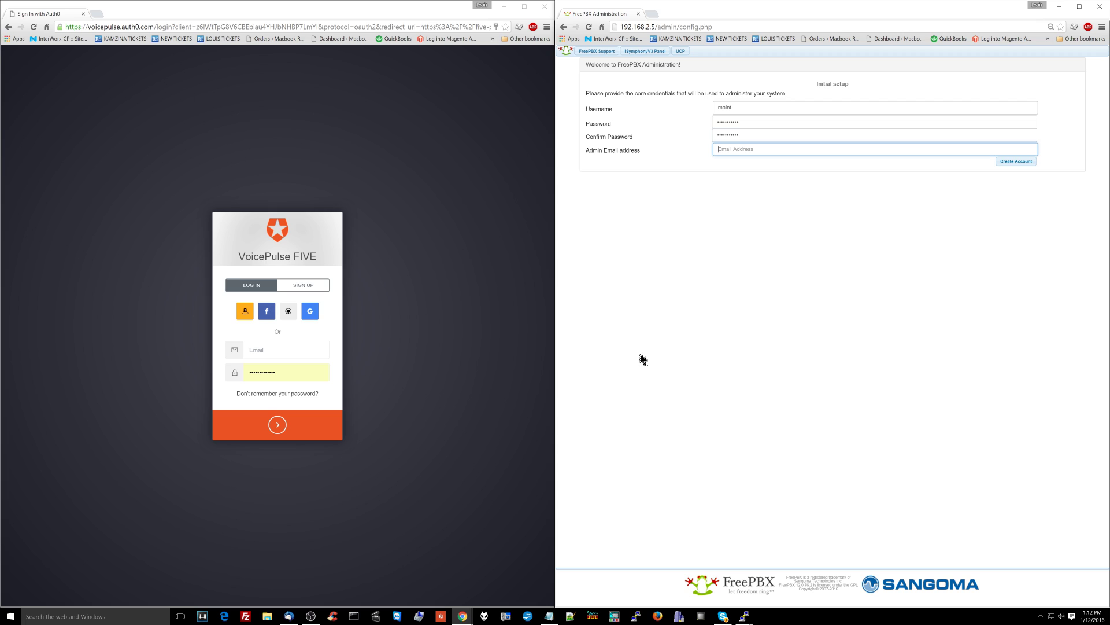
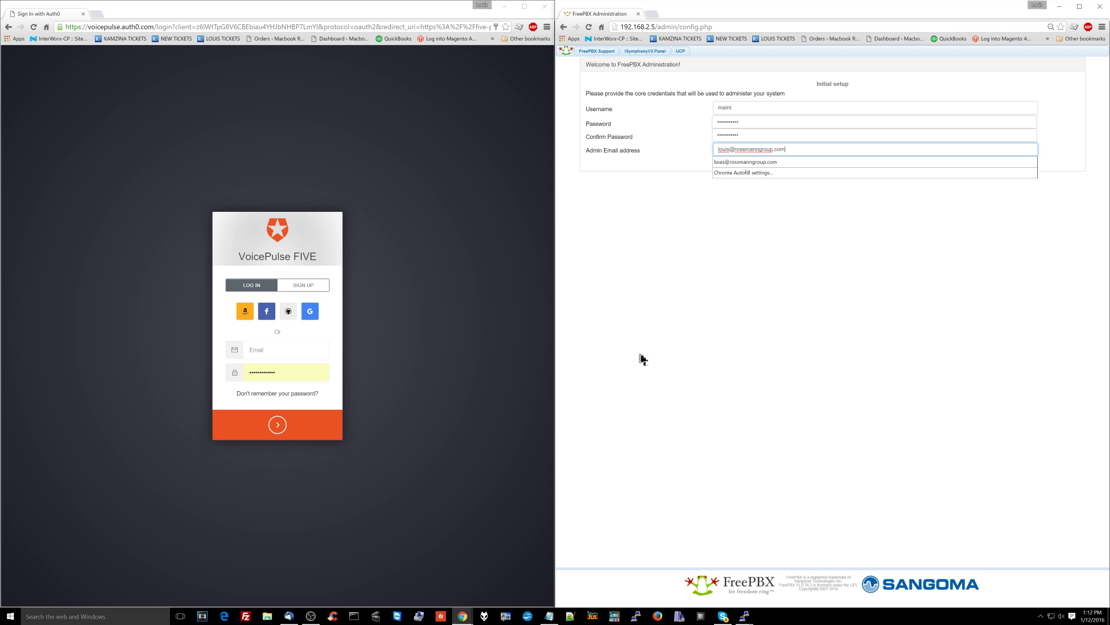
{"action": "key", "text": "Tab"}
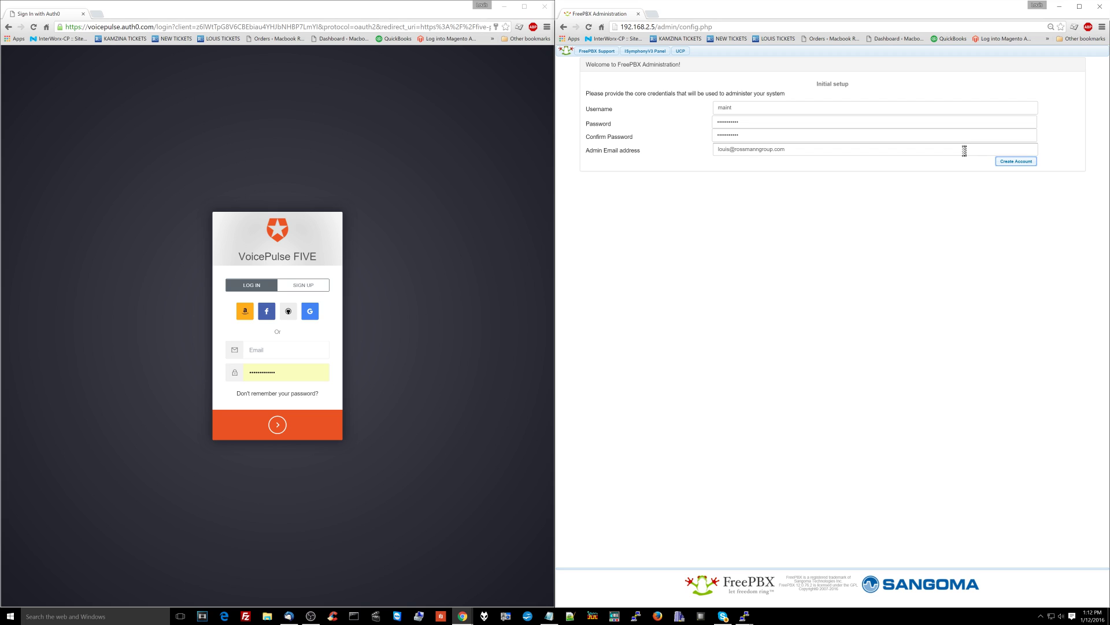
{"action": "left_click_drag", "start_coordinate": [818, 151], "coordinate": [693, 167]}
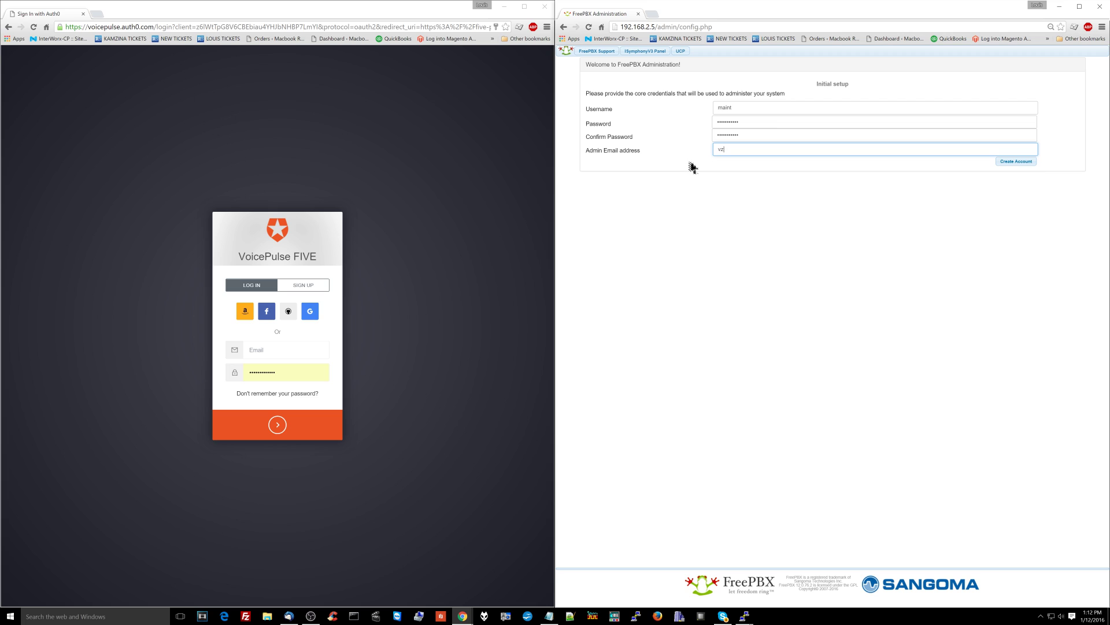
{"action": "left_click", "coordinate": [1028, 163]}
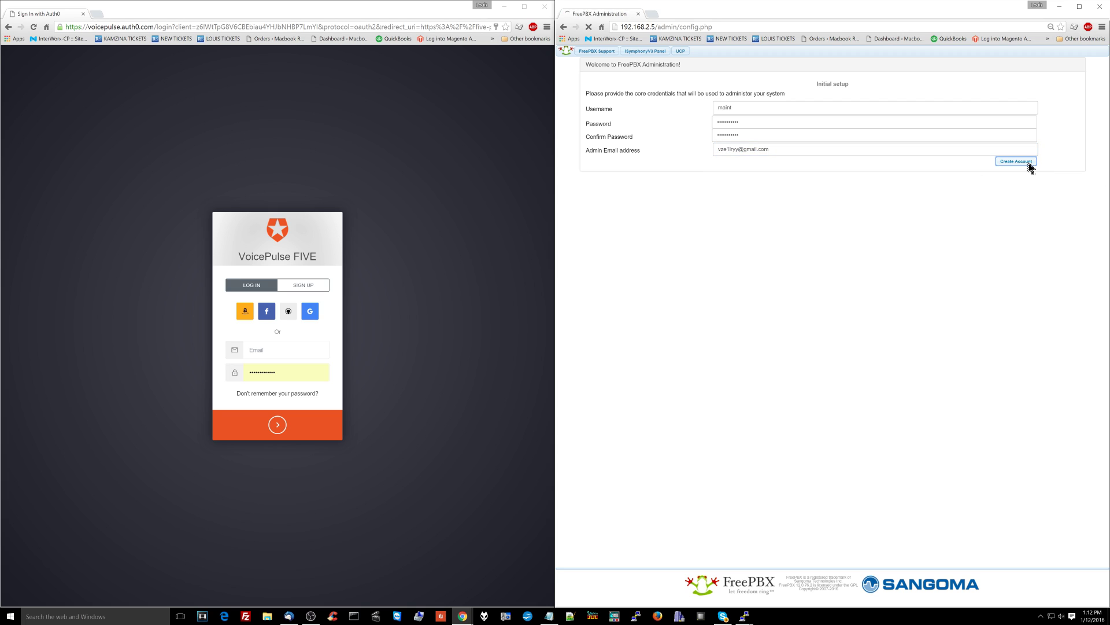
- Decline Chrome's password saving and enlarge the page to 175%
{"action": "left_click", "coordinate": [1039, 93]}
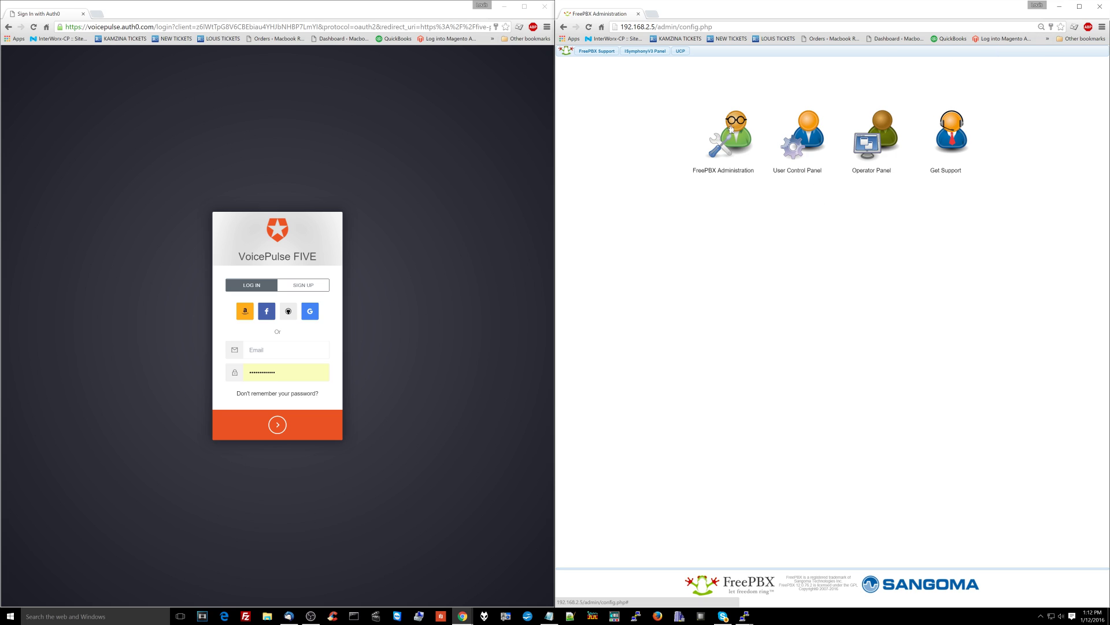
{"action": "key", "text": "ctrl+plus"}
{"action": "key", "text": "ctrl+plus"}
{"action": "key", "text": "ctrl+plus"}
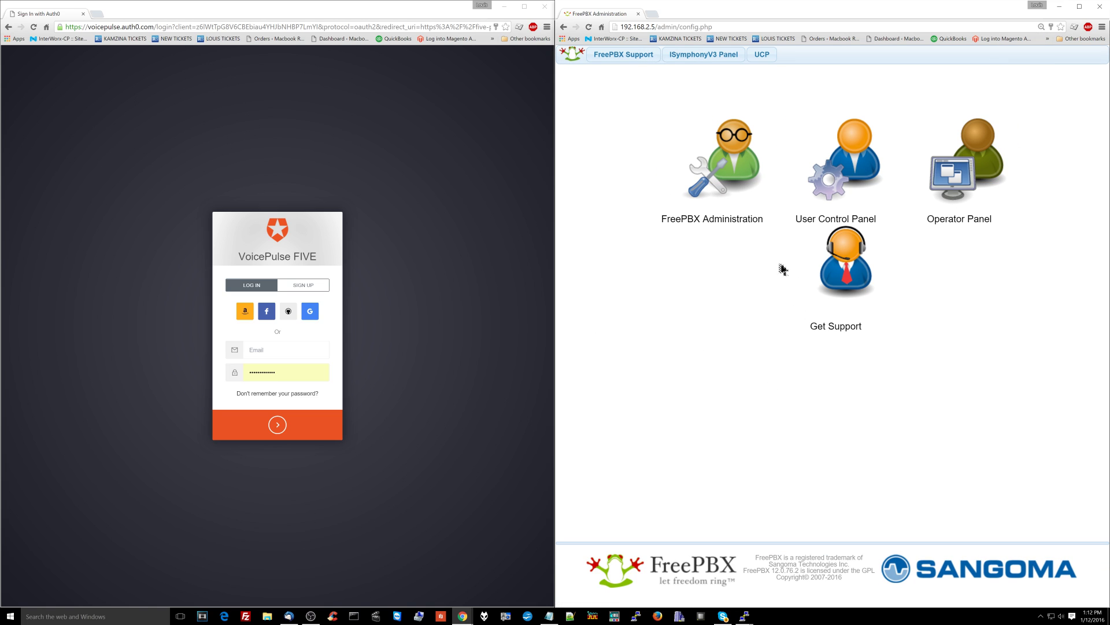
{"action": "key", "text": "ctrl+plus"}
- Log in to FreePBX Administration as maint with the new password
{"action": "left_click", "coordinate": [777, 197]}
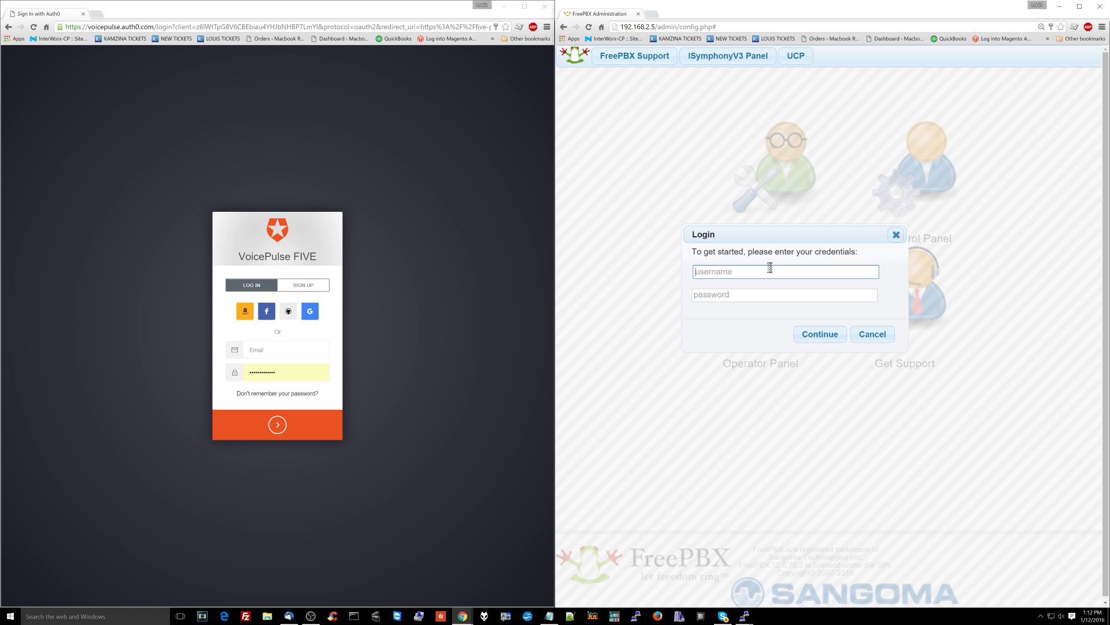
{"action": "type", "text": "maint"}
{"action": "key", "text": "Tab"}
{"action": "type", "text": "•••••••••••"}
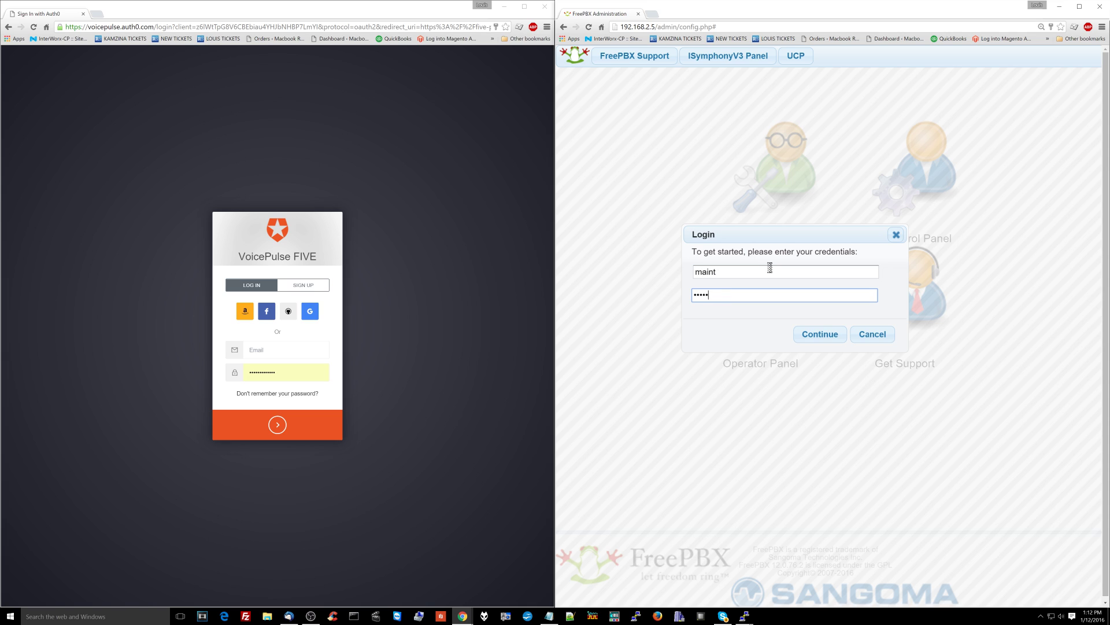
{"action": "key", "text": "Return"}
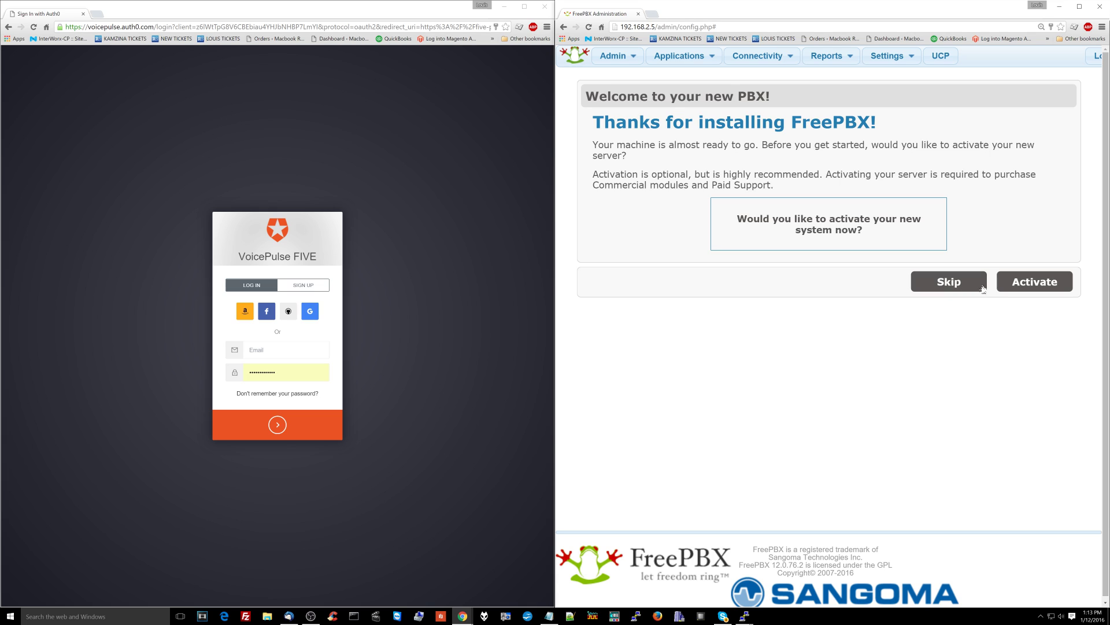
- Start server activation and fill the portal account e-mail and name fields
{"action": "left_click", "coordinate": [1043, 284]}
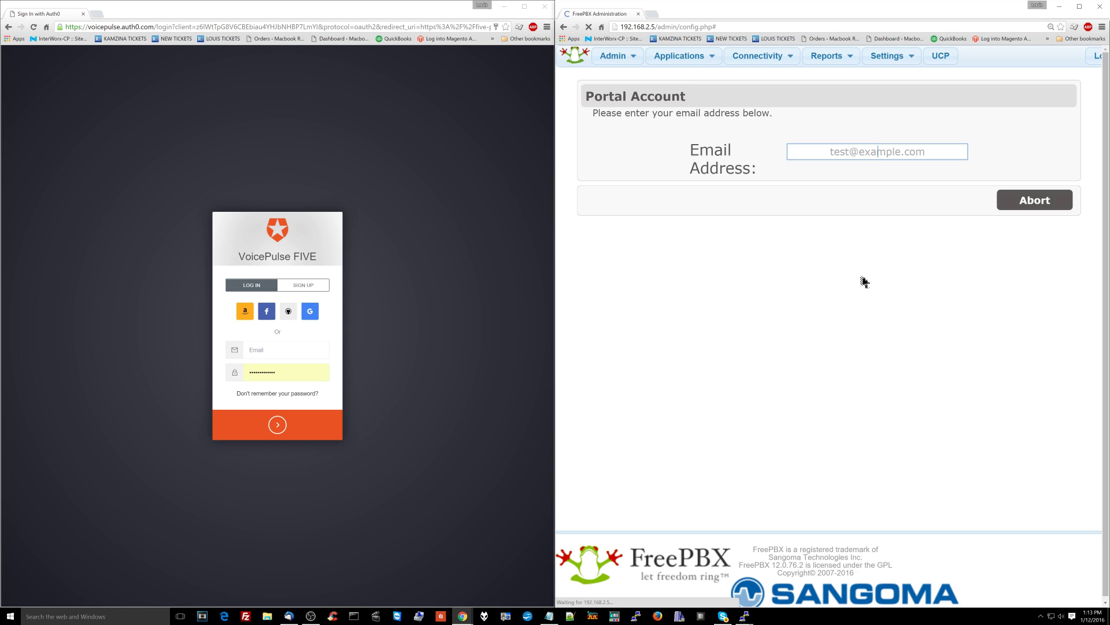
{"action": "left_click", "coordinate": [871, 153]}
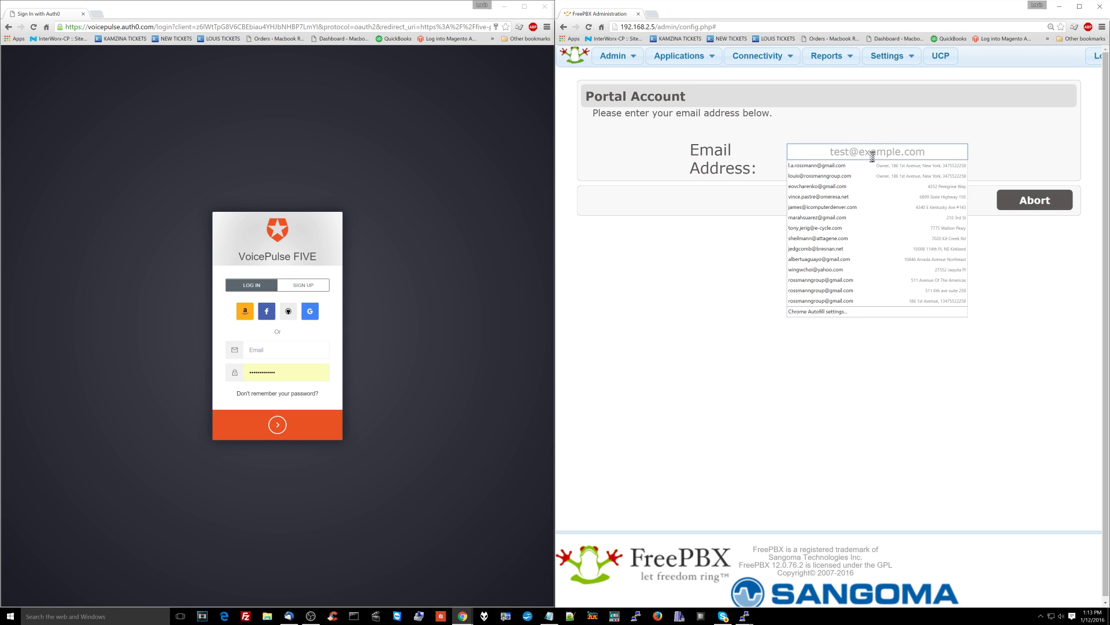
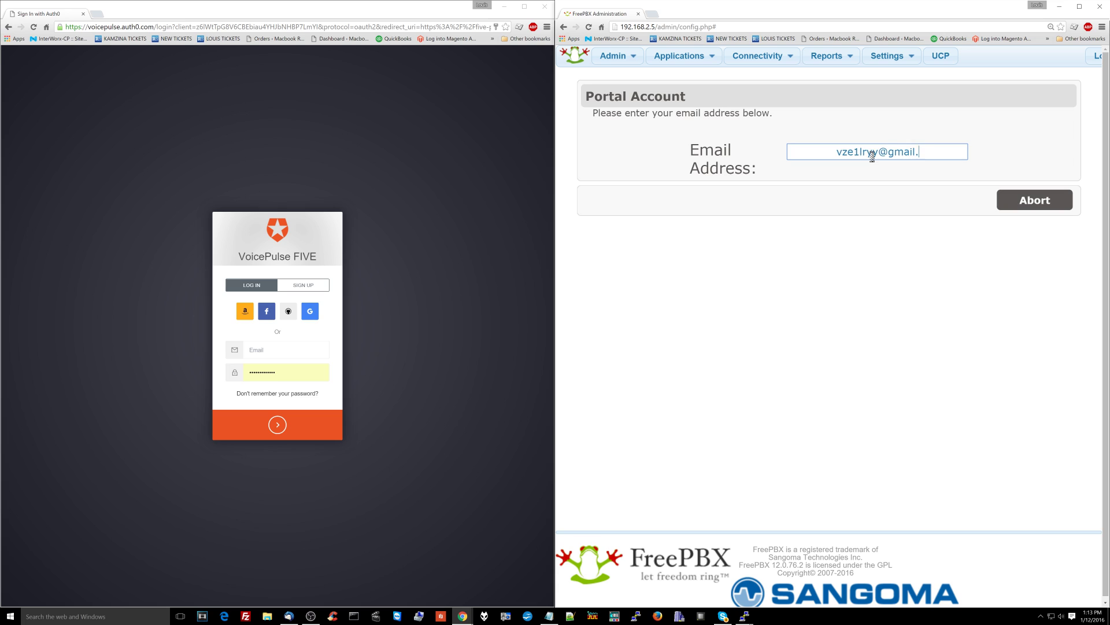
{"action": "left_click", "coordinate": [931, 205]}
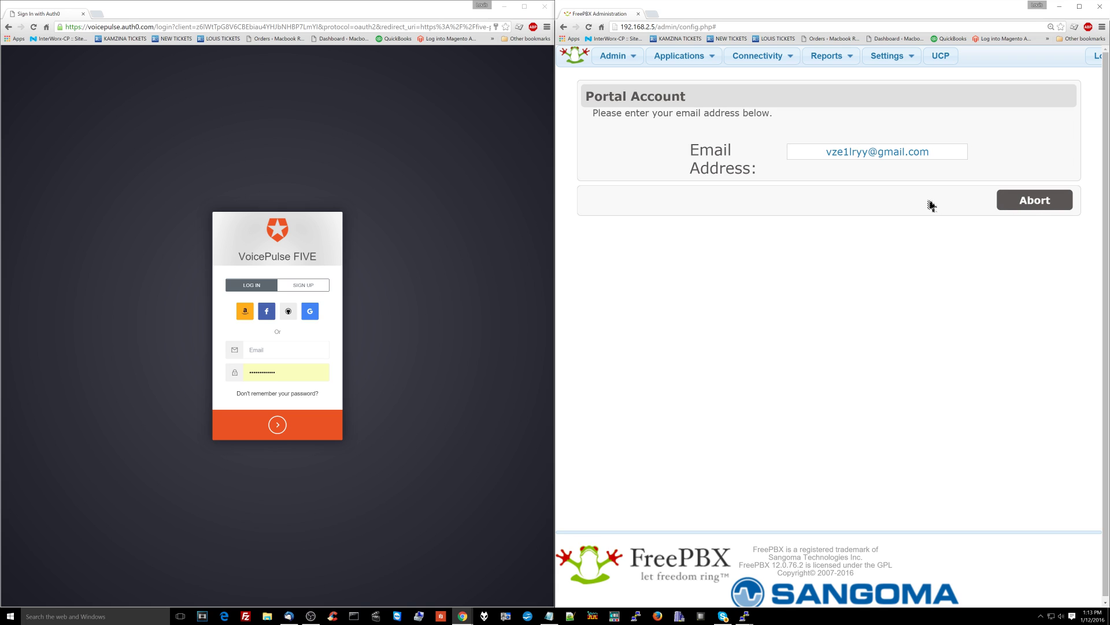
{"action": "left_click", "coordinate": [861, 225]}
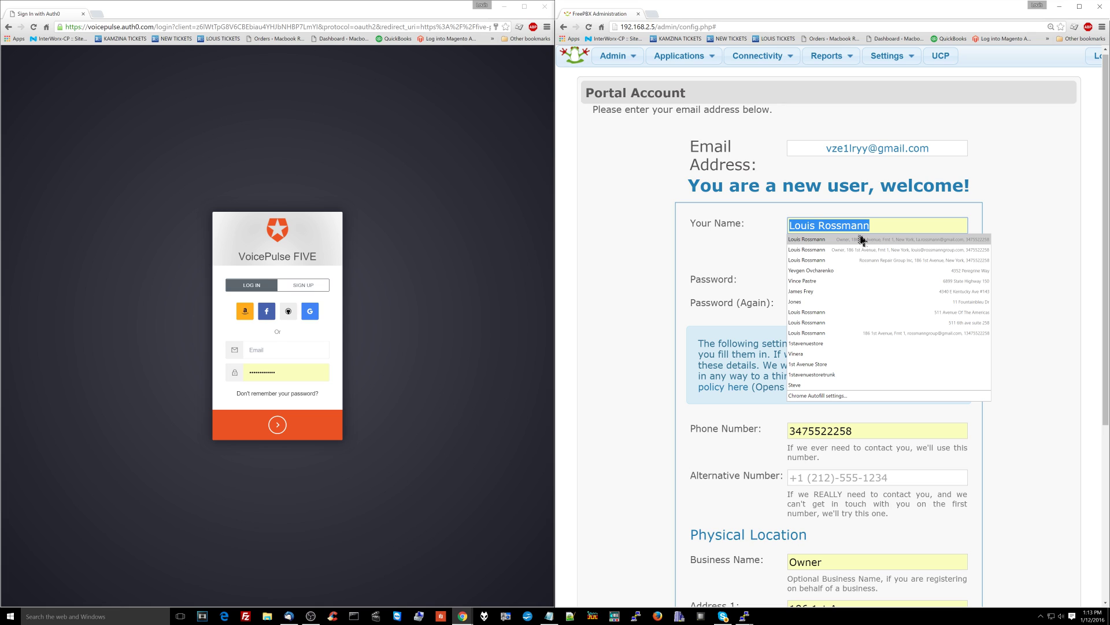
{"action": "left_click", "coordinate": [861, 240]}
{"action": "left_click", "coordinate": [820, 283]}
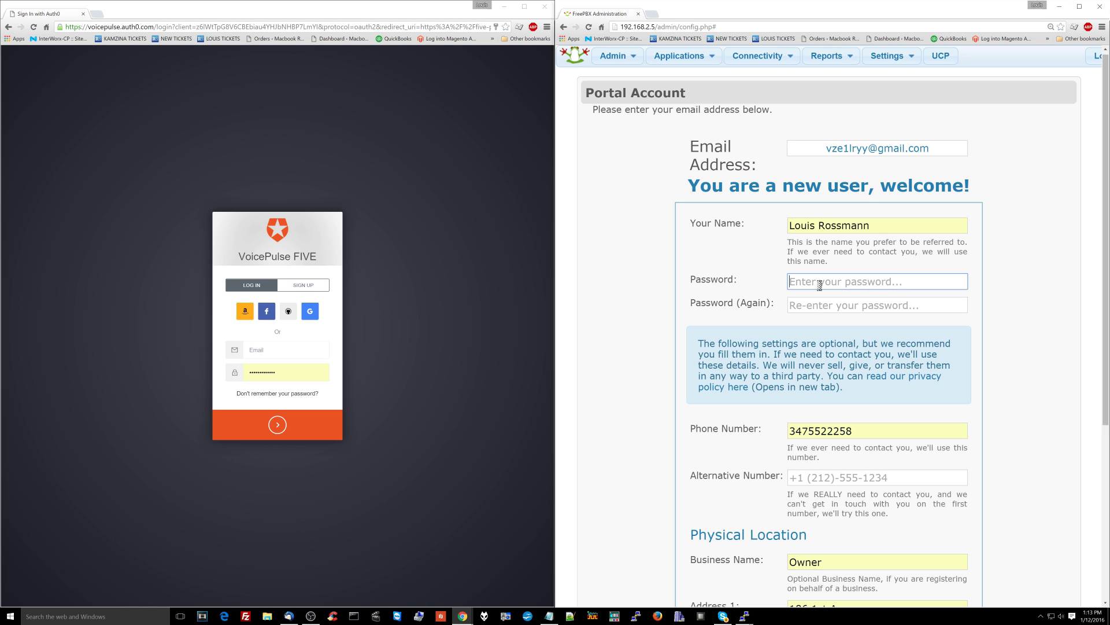
- Abort the registration and scroll down to the Special Offers Complete button
{"action": "scroll", "coordinate": [819, 284], "scroll_direction": "down", "scroll_amount": 5}
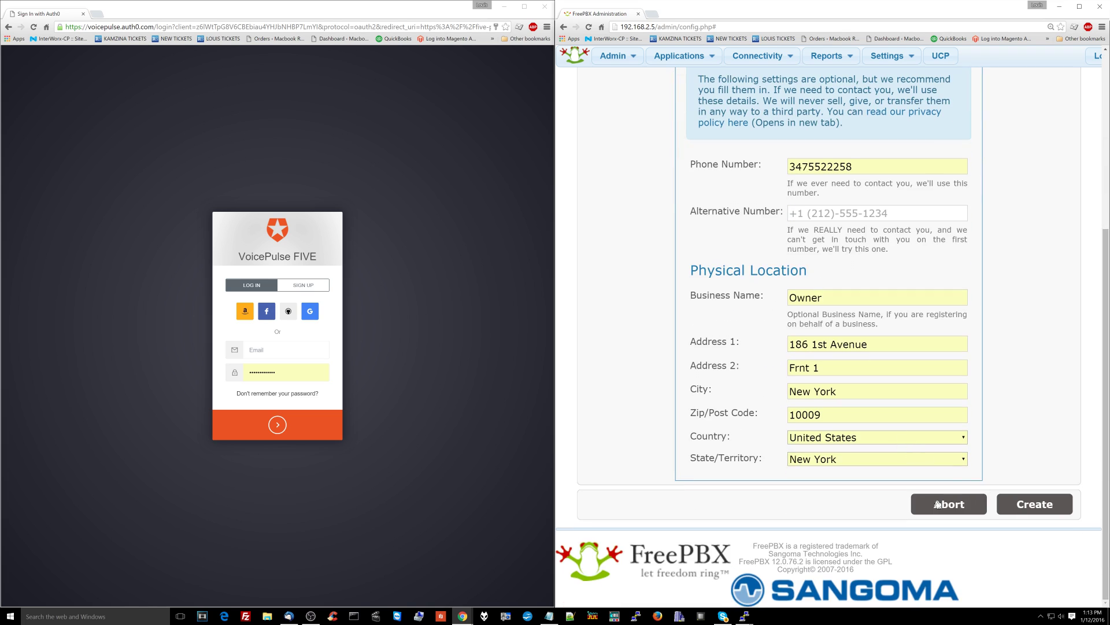
{"action": "left_click", "coordinate": [938, 504]}
{"action": "scroll", "coordinate": [873, 426], "scroll_direction": "down", "scroll_amount": 5}
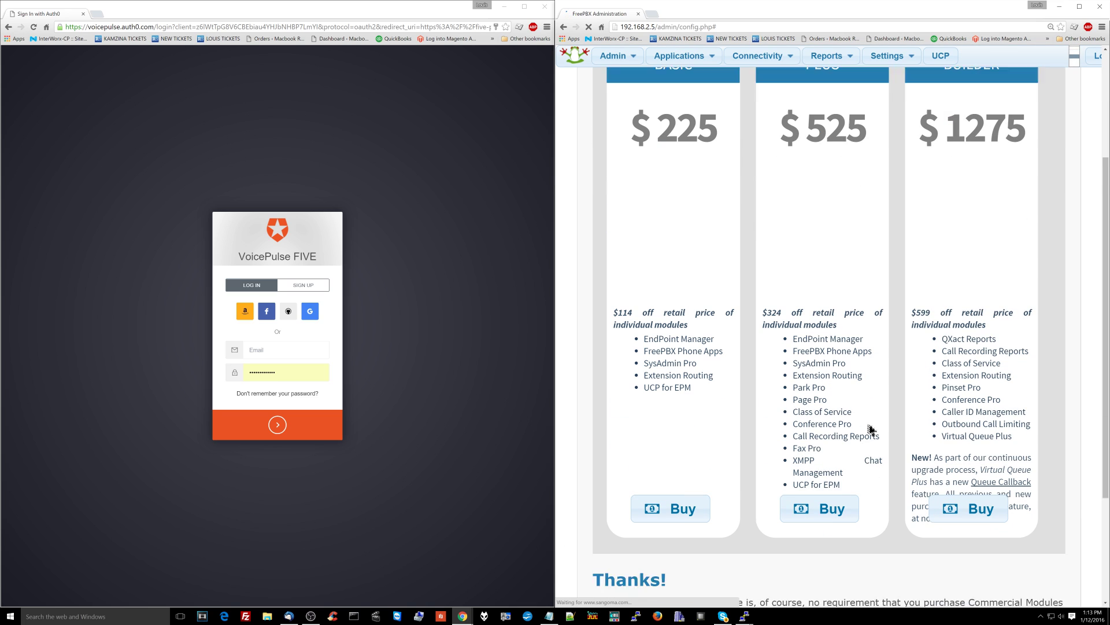
{"action": "scroll", "coordinate": [744, 469], "scroll_direction": "down", "scroll_amount": 2}
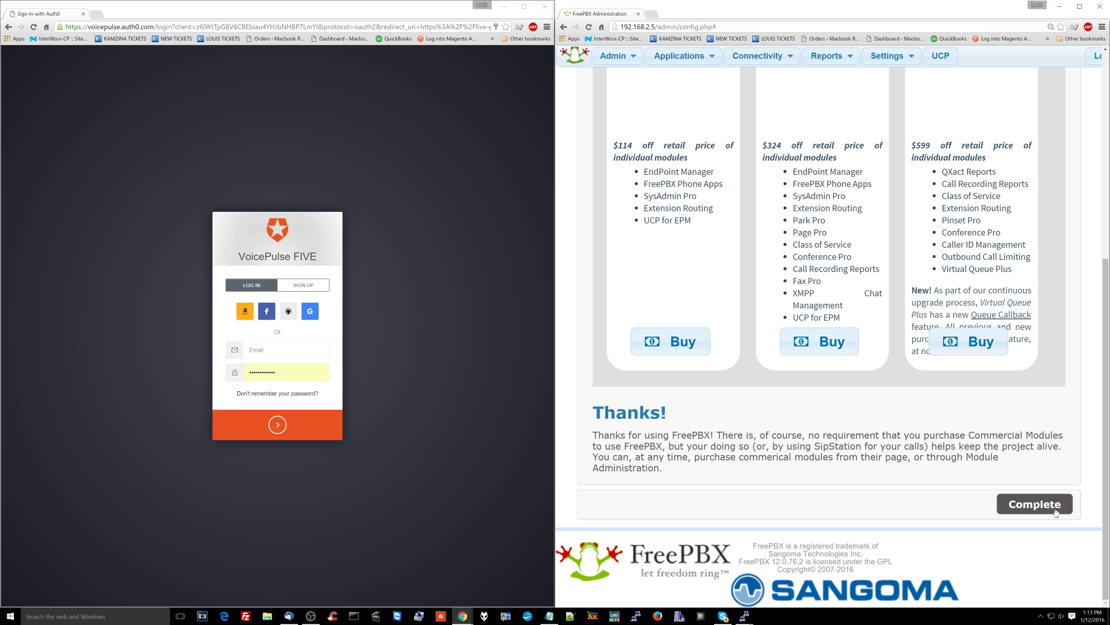
- Complete the offers, decline the SIPStation trial, and open Connectivity > Trunks zoomed in
{"action": "left_click", "coordinate": [1055, 513]}
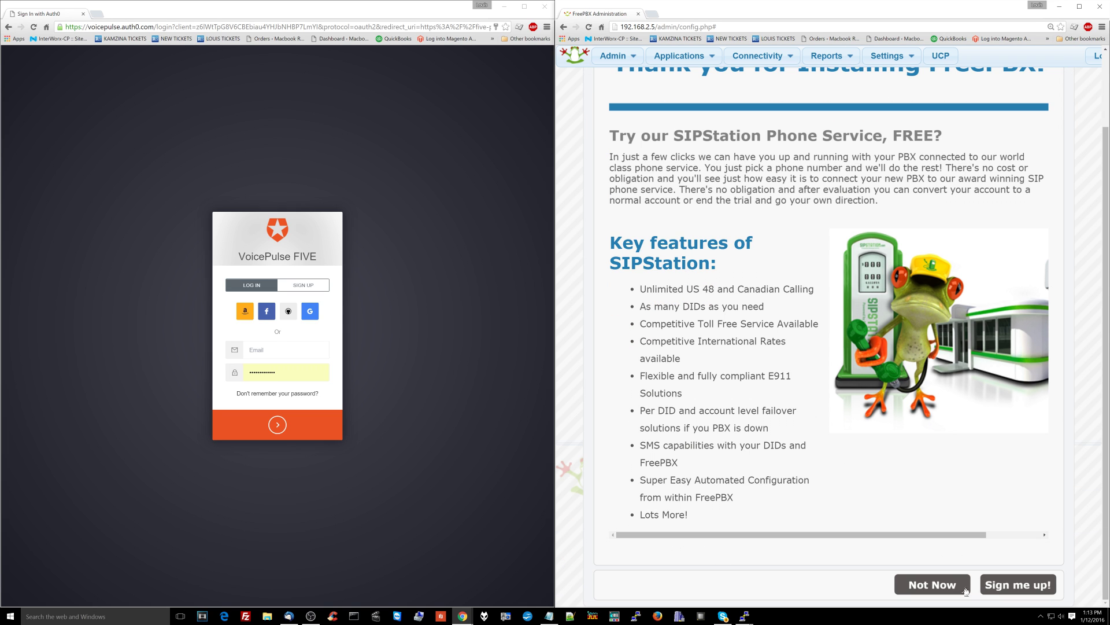
{"action": "left_click", "coordinate": [932, 584]}
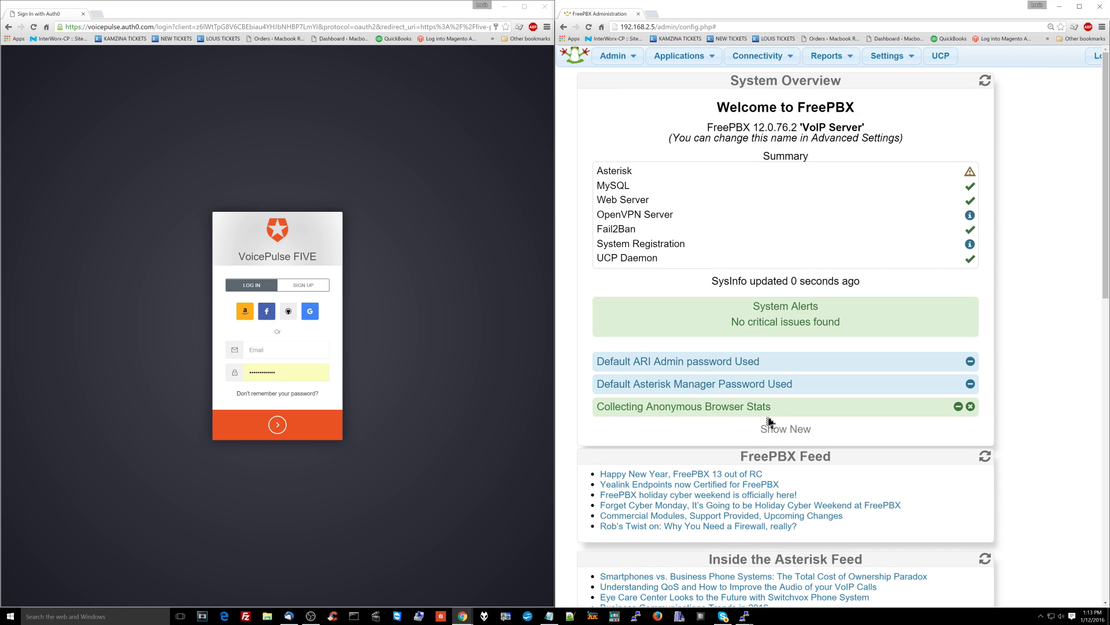
{"action": "scroll", "coordinate": [770, 421], "scroll_direction": "down", "scroll_amount": 10}
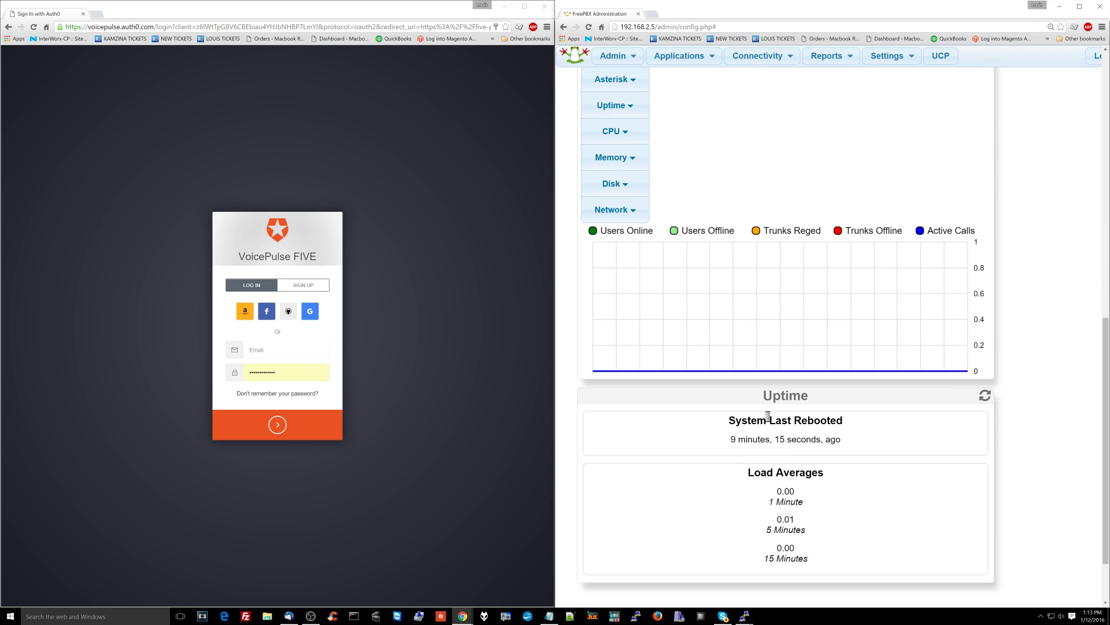
{"action": "scroll", "coordinate": [768, 416], "scroll_direction": "up", "scroll_amount": 15}
{"action": "mouse_move", "coordinate": [769, 56]}
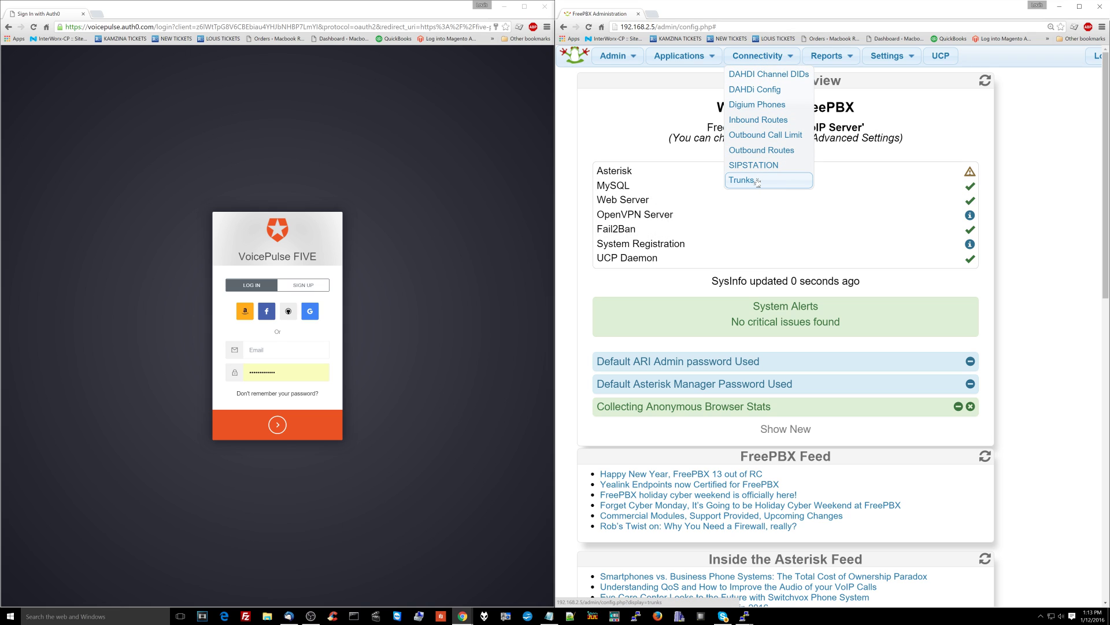
{"action": "left_click", "coordinate": [757, 182]}
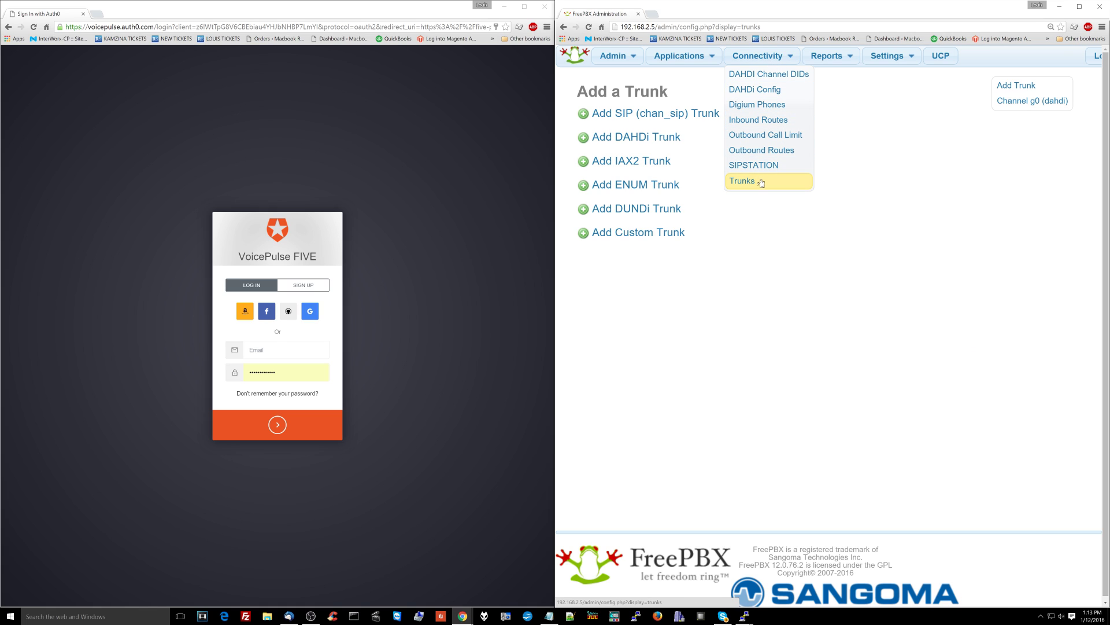
{"action": "key", "text": "ctrl+plus"}
{"action": "key", "text": "ctrl+plus"}
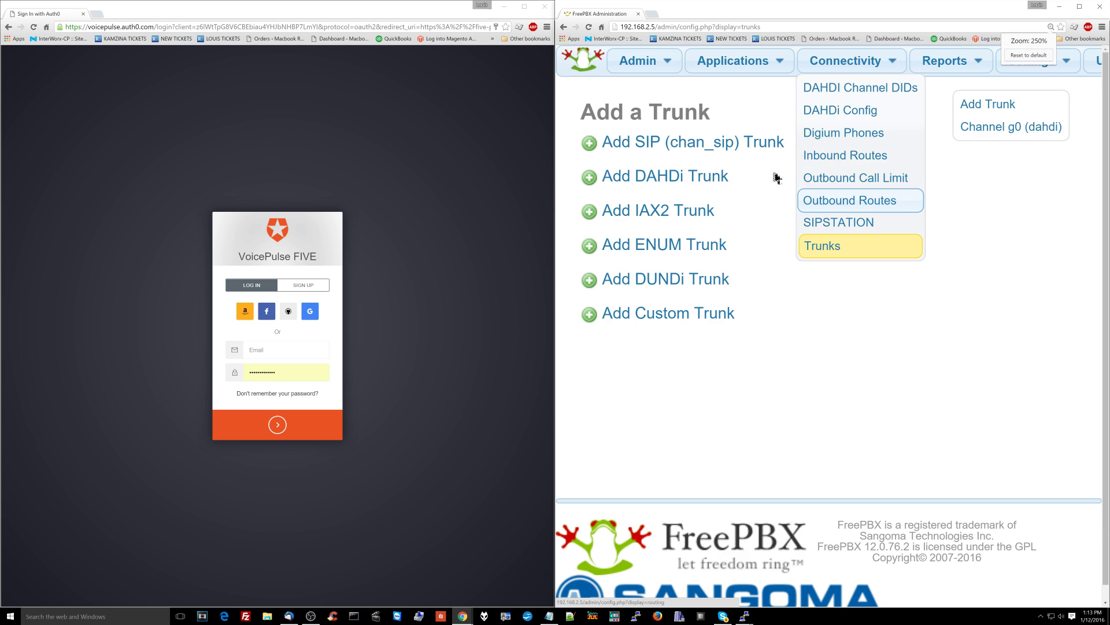
- Start a new SIP (chan_sip) trunk in FreePBX and log in to VoicePulse FIVE
{"action": "left_click", "coordinate": [748, 148]}
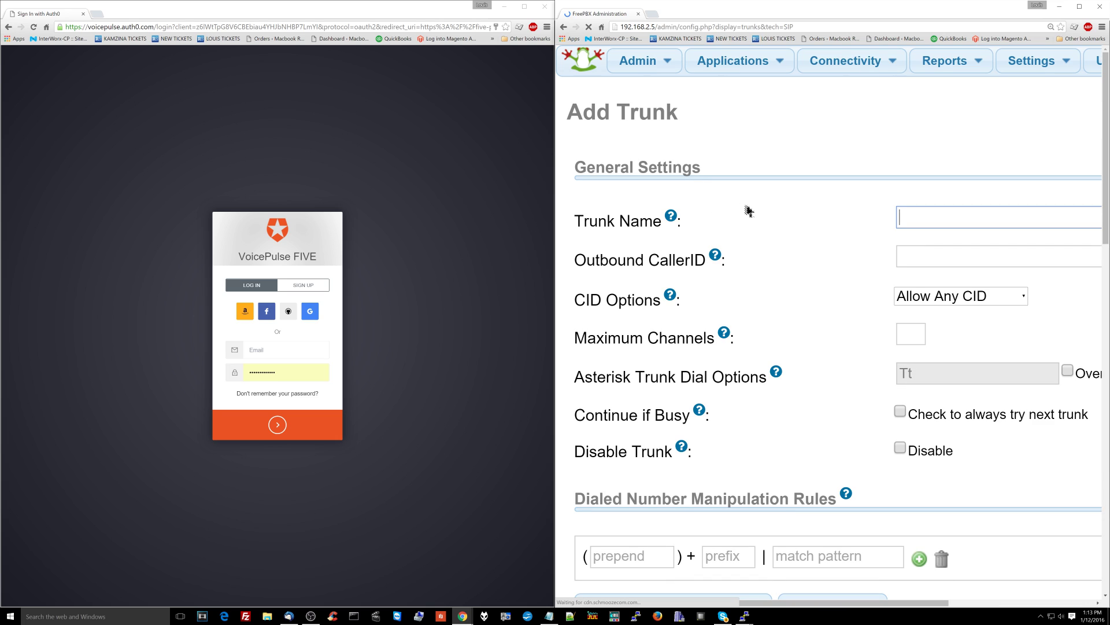
{"action": "key", "text": "ctrl+minus"}
{"action": "key", "text": "ctrl+minus"}
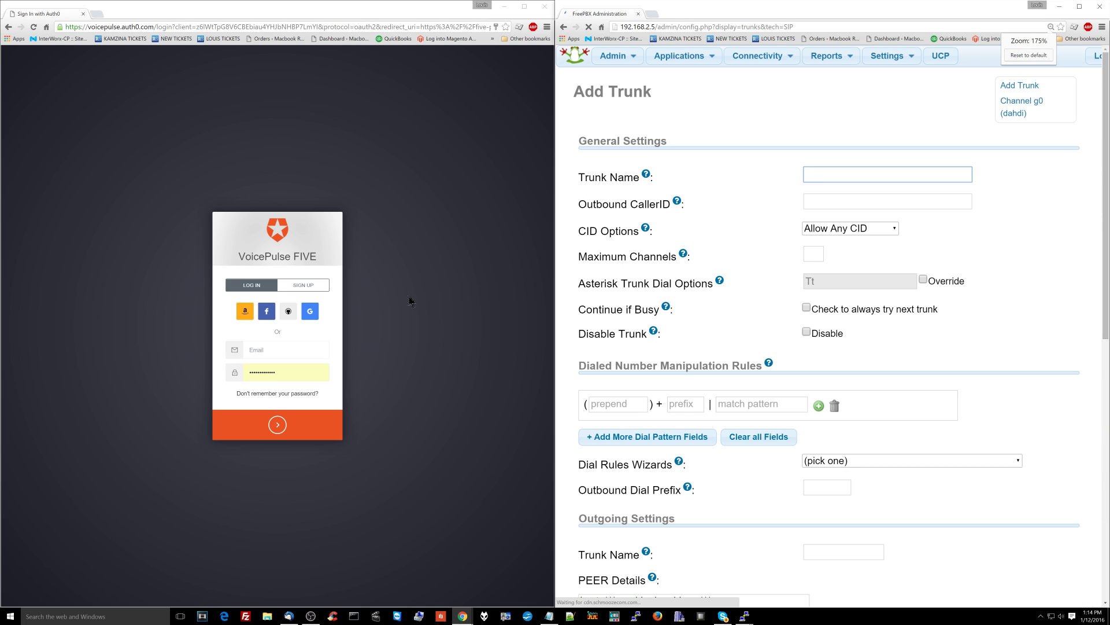
{"action": "left_click", "coordinate": [286, 350]}
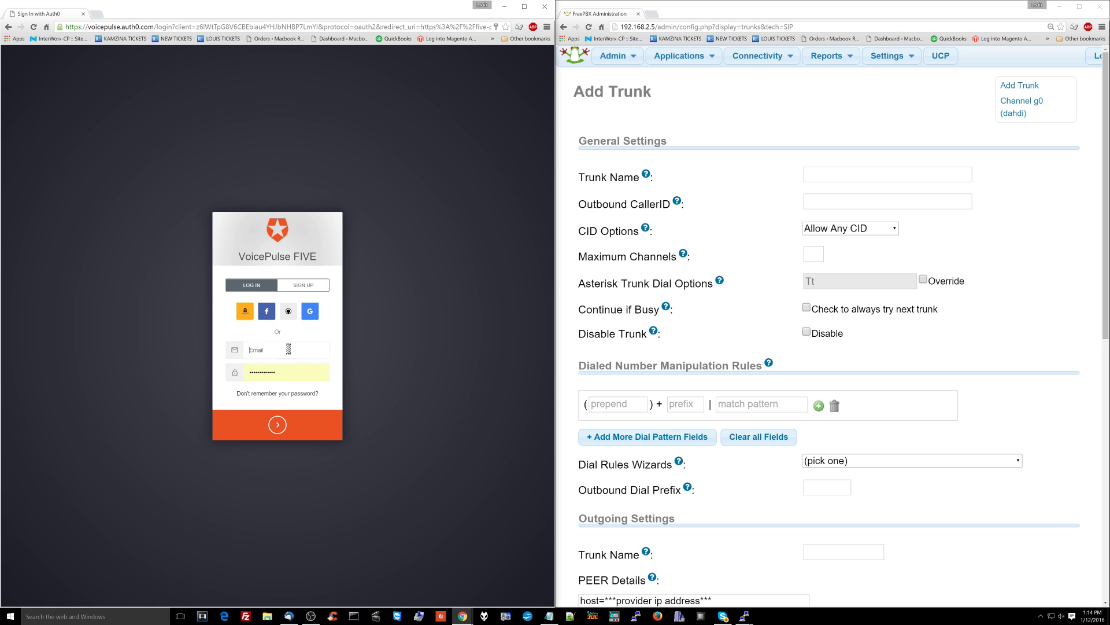
{"action": "key", "text": "Tab"}
{"action": "type", "text": "********"}
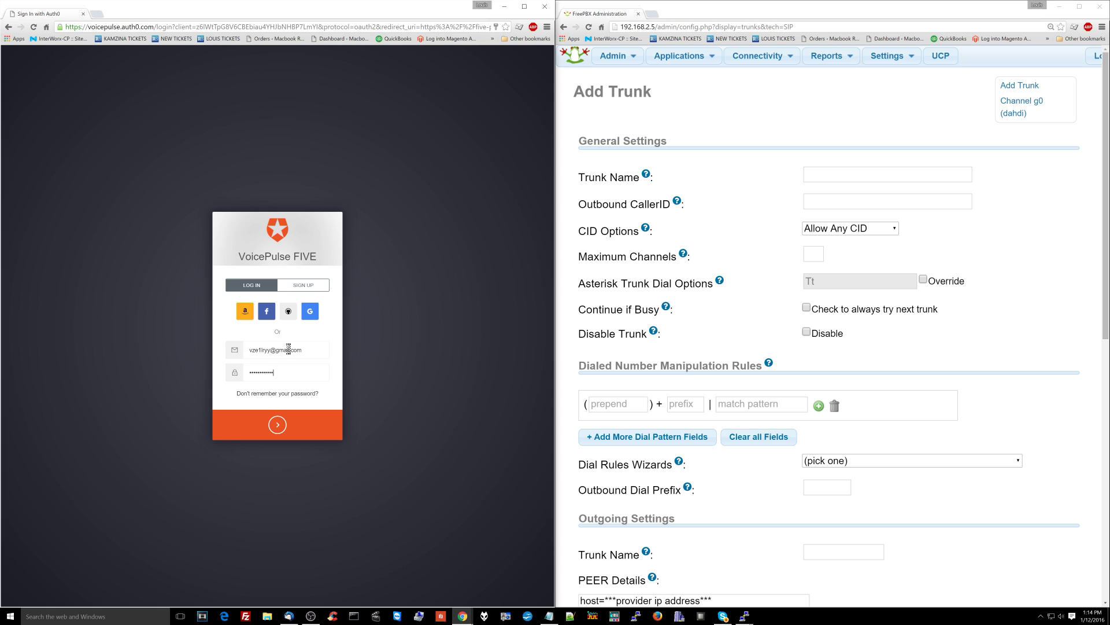
{"action": "key", "text": "Return"}
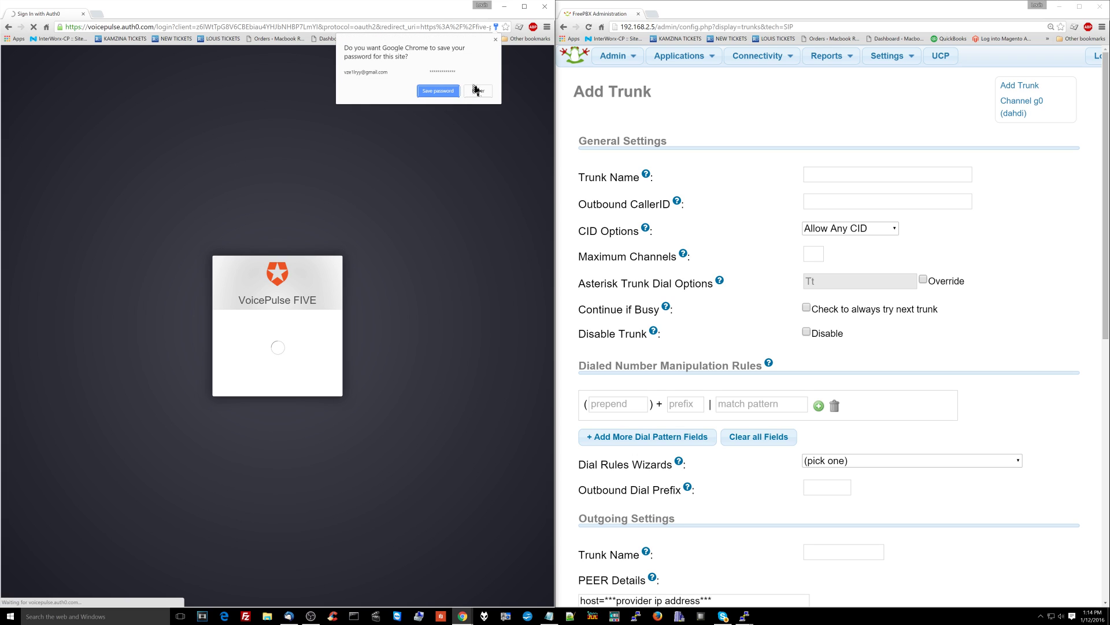
- Decline saving the password and select V1av as the working organization
{"action": "left_click", "coordinate": [477, 90]}
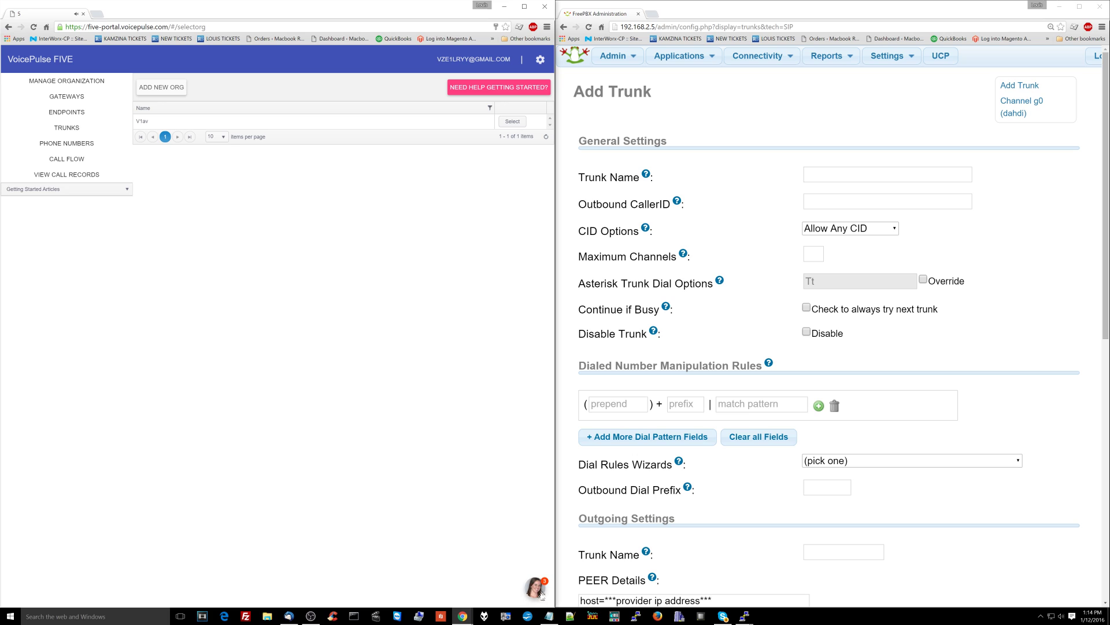
{"action": "left_click", "coordinate": [513, 122]}
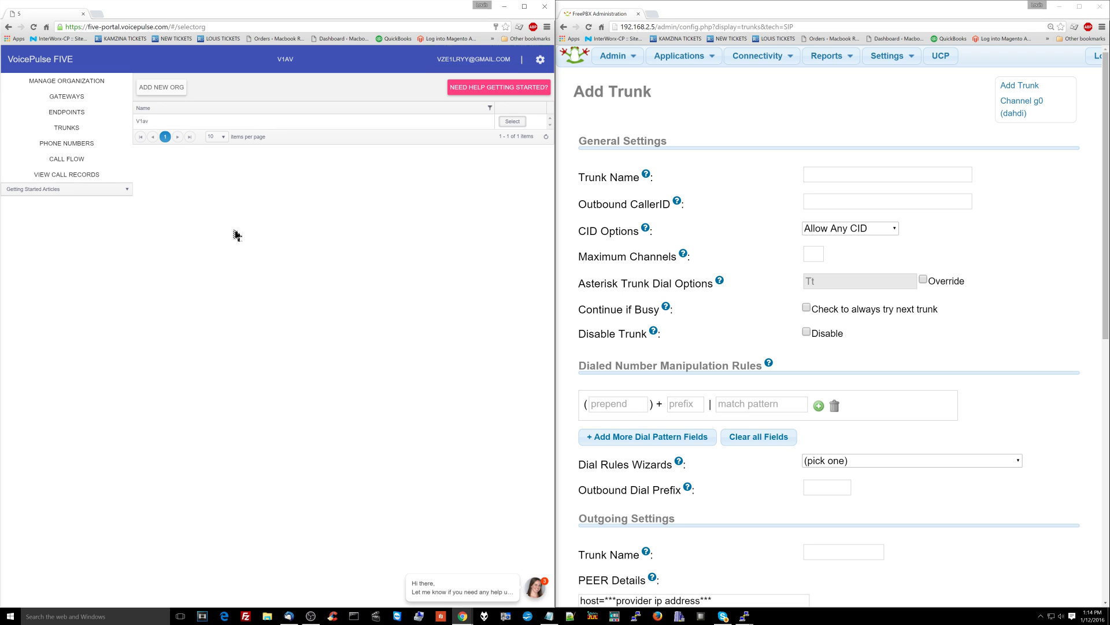
{"action": "left_click", "coordinate": [836, 170]}
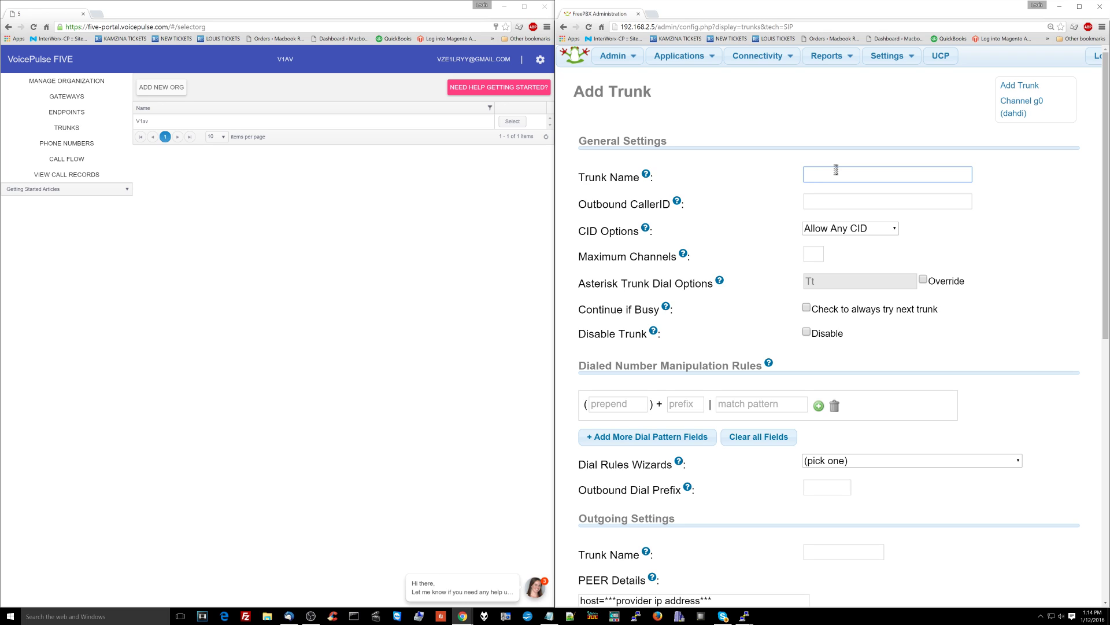
- Name the trunk voicepulsefive, enter the outbound caller ID, keep Allow Any CID, set 5 channels
{"action": "type", "text": "voicepulsefive"}
{"action": "key", "text": "Tab"}
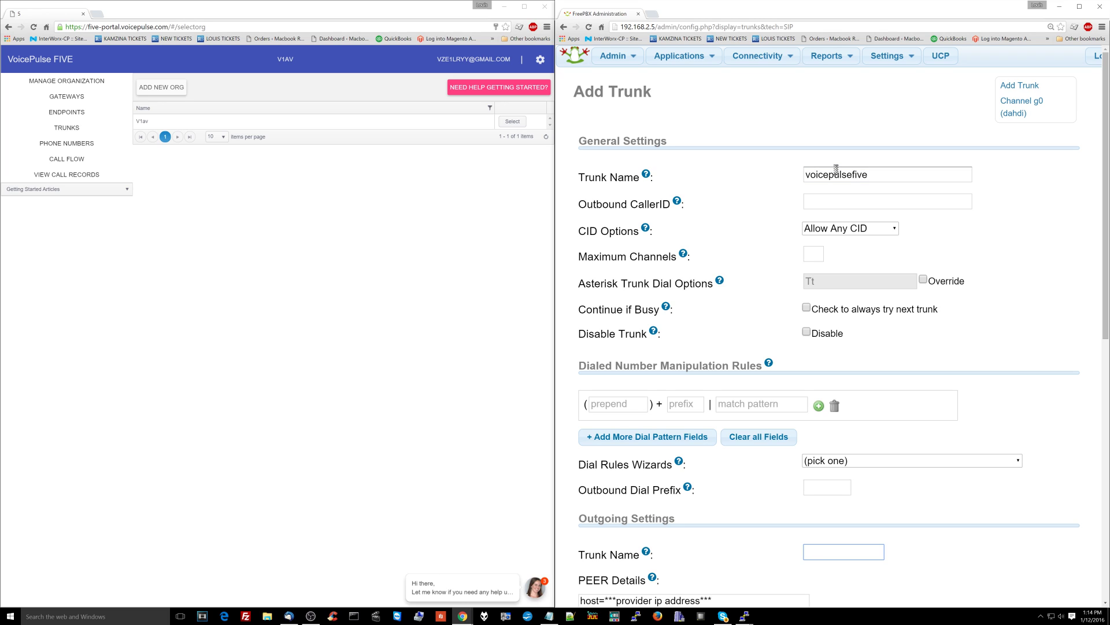
{"action": "left_click", "coordinate": [833, 202]}
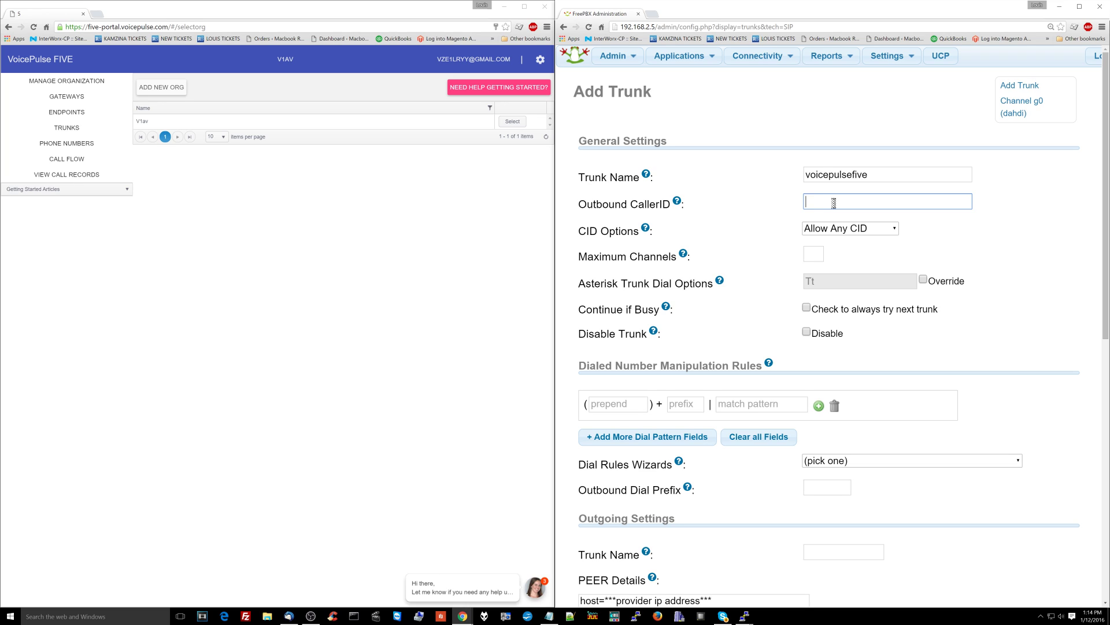
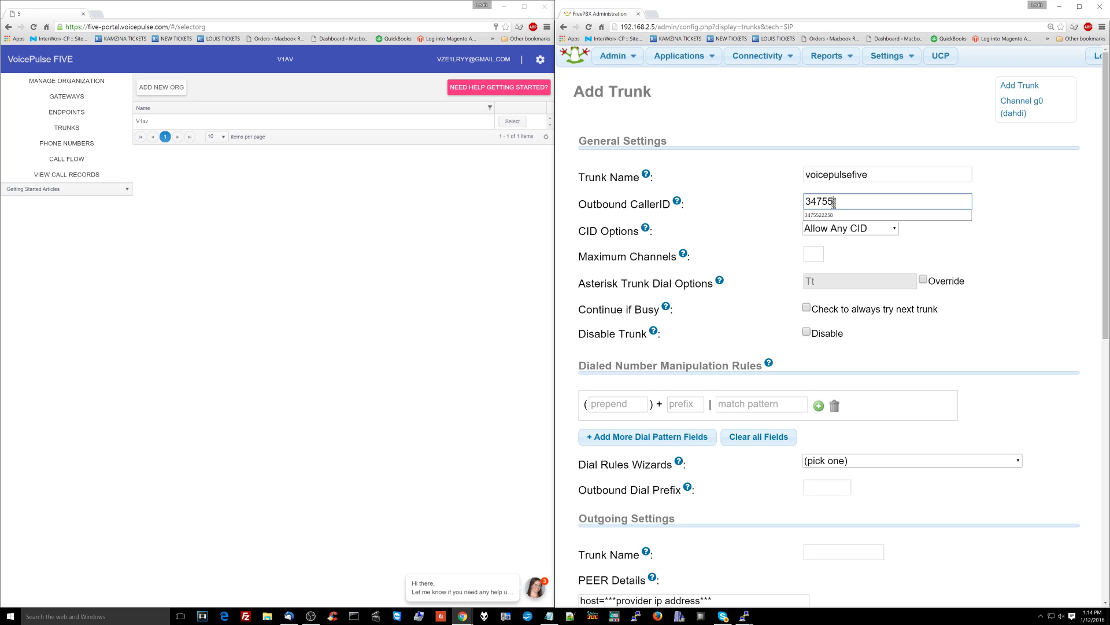
{"action": "left_click", "coordinate": [738, 240]}
{"action": "left_click", "coordinate": [822, 234]}
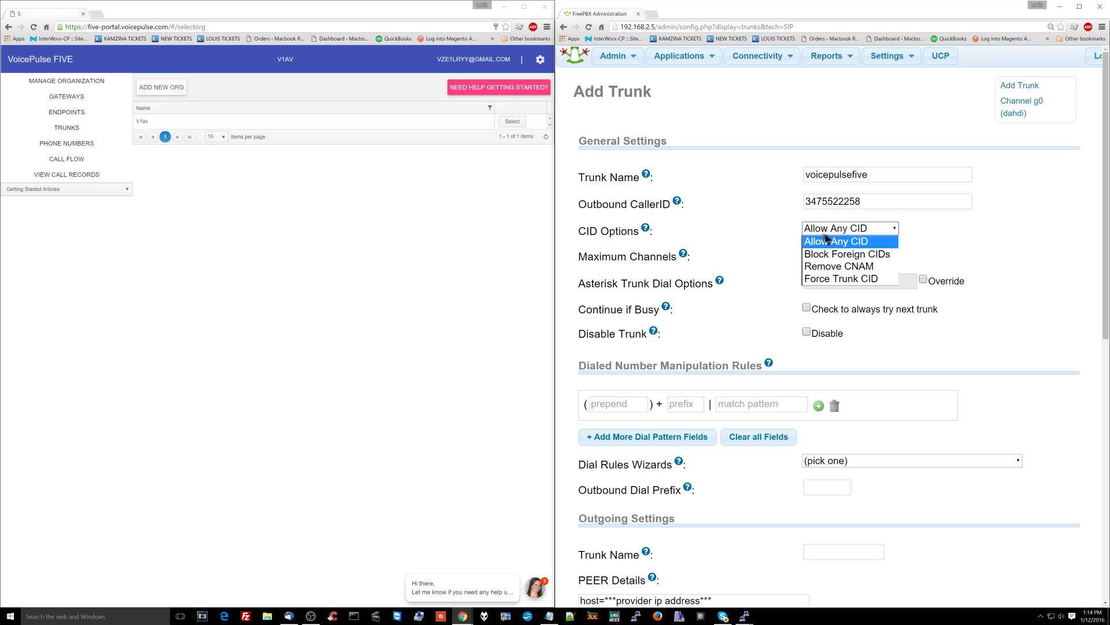
{"action": "left_click", "coordinate": [825, 238]}
{"action": "scroll", "coordinate": [790, 265], "scroll_direction": "down", "scroll_amount": 1}
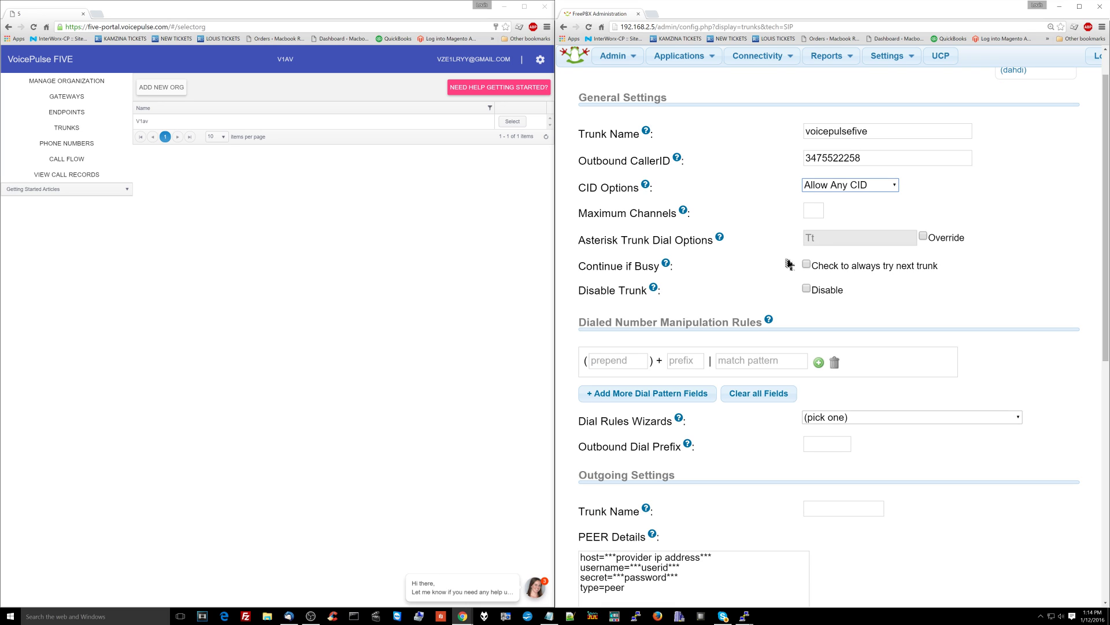
{"action": "left_click", "coordinate": [820, 212]}
{"action": "type", "text": "5"}
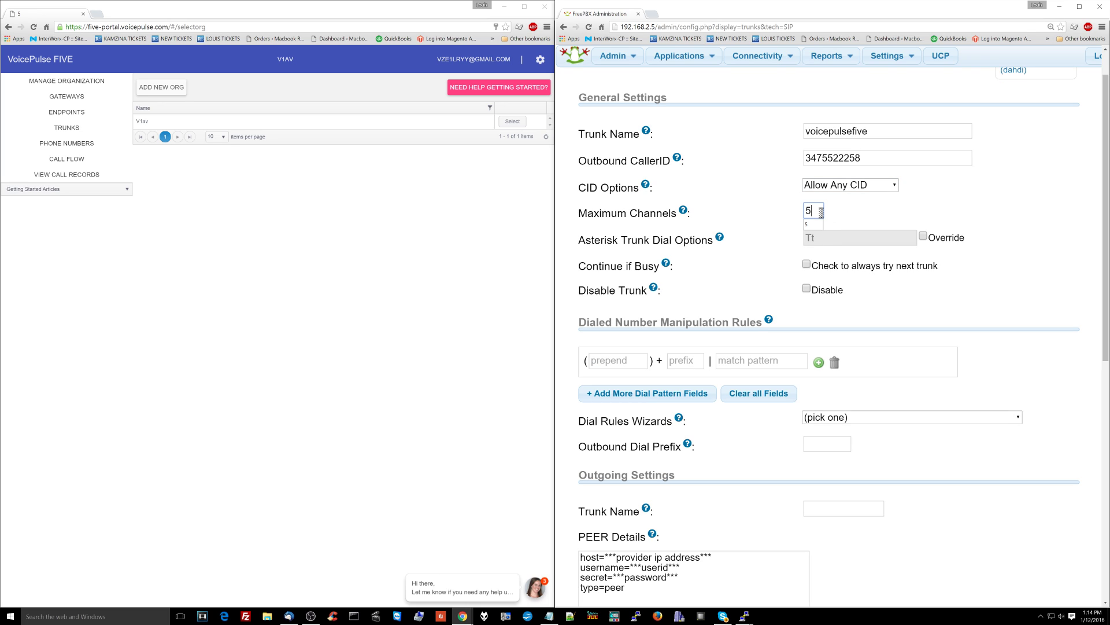
{"action": "scroll", "coordinate": [741, 278], "scroll_direction": "down", "scroll_amount": 3}
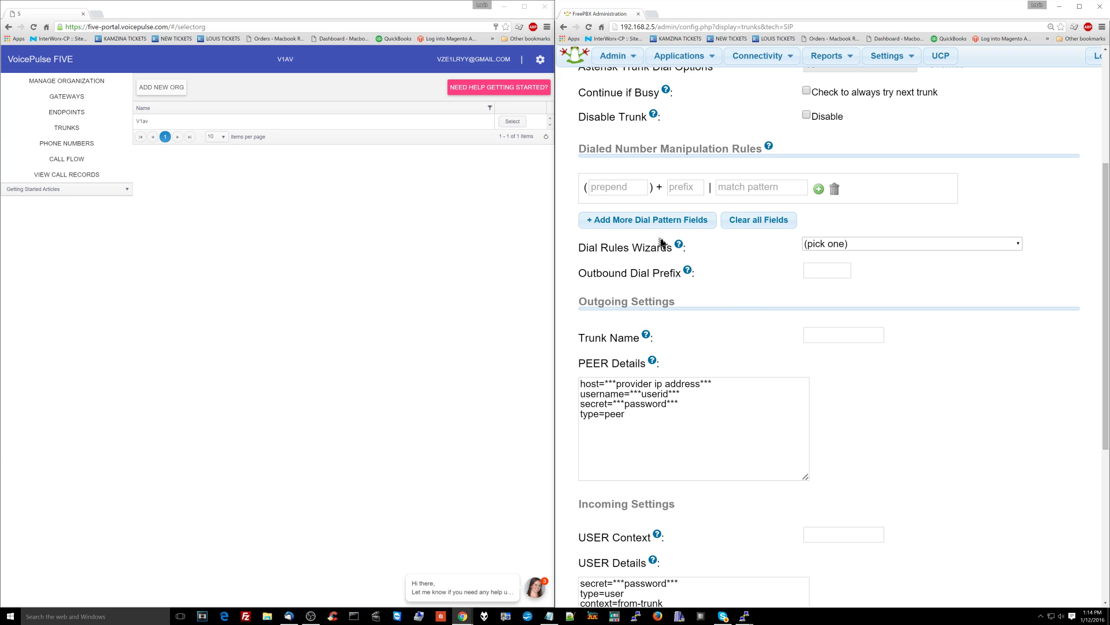
{"action": "scroll", "coordinate": [692, 249], "scroll_direction": "down", "scroll_amount": 2}
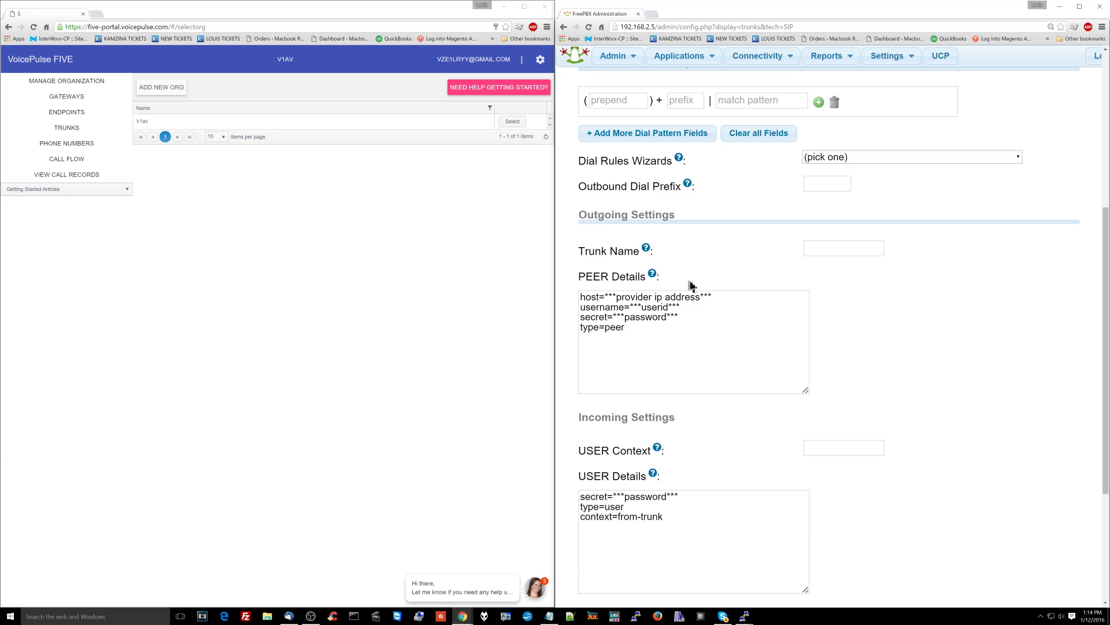
{"action": "left_click", "coordinate": [812, 206]}
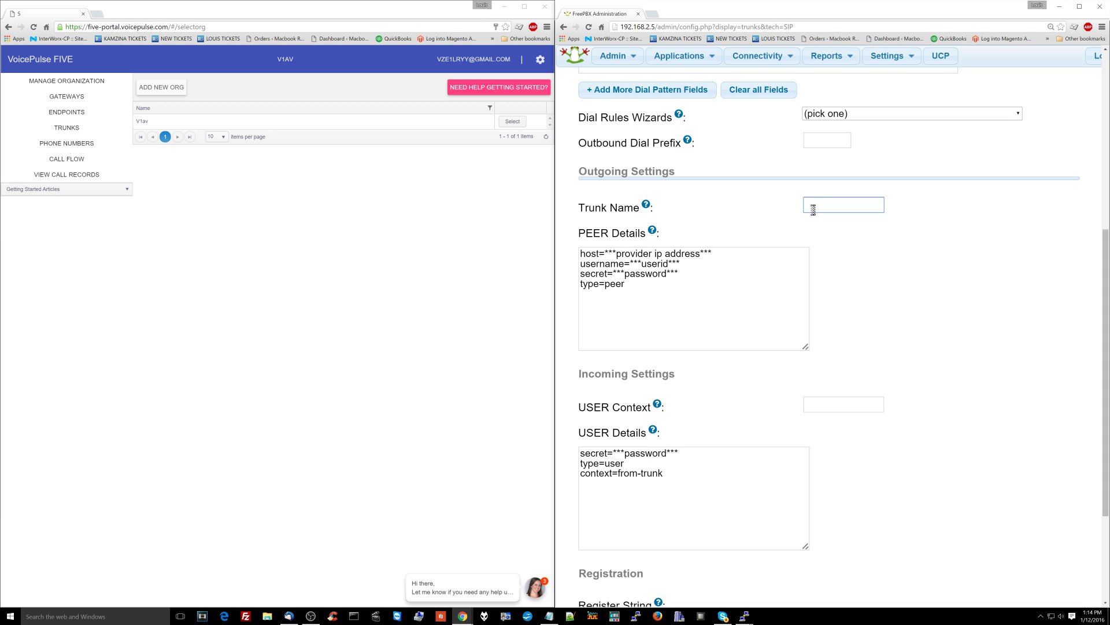
{"action": "type", "text": "FIVE"}
{"action": "triple_click", "coordinate": [625, 254]}
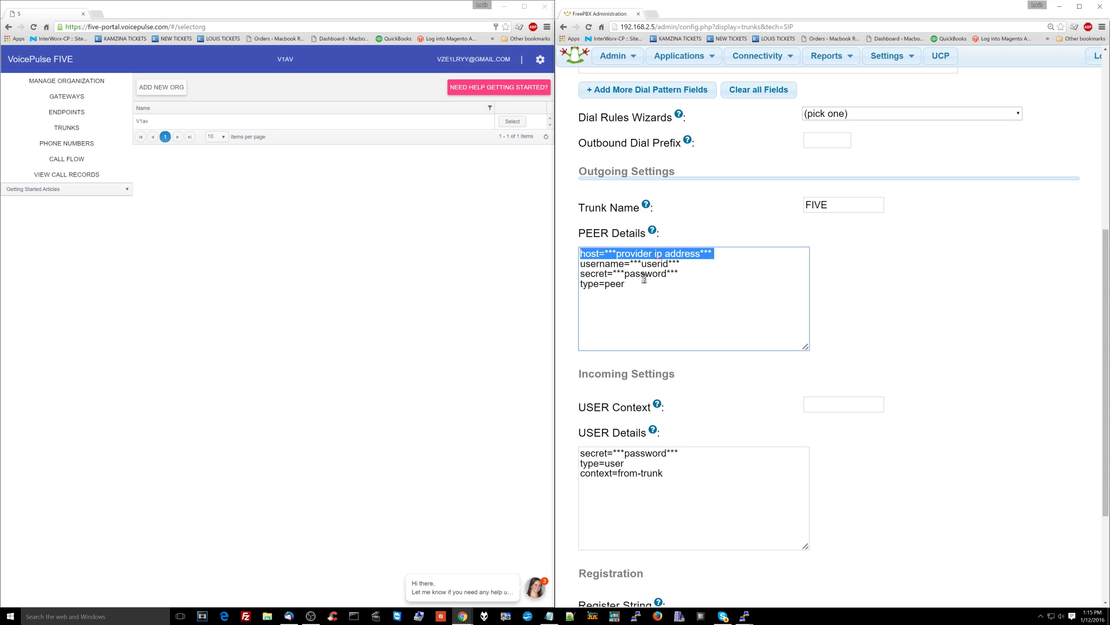
{"action": "key", "text": "ctrl+a"}
{"action": "left_click_drag", "start_coordinate": [580, 325], "coordinate": [609, 274]}
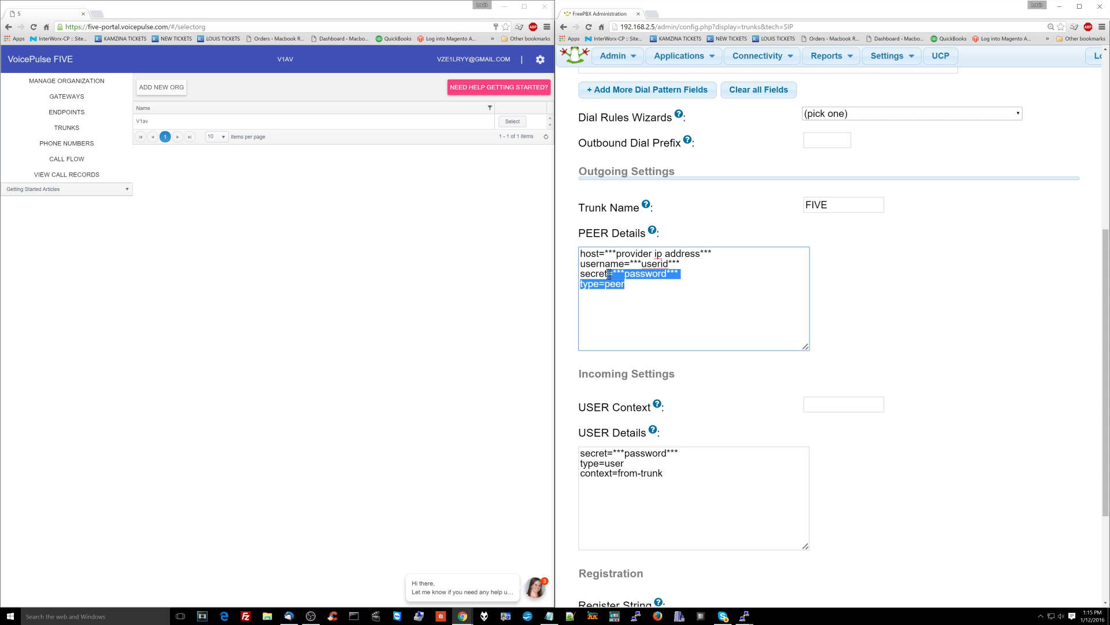
{"action": "left_click_drag", "start_coordinate": [609, 274], "coordinate": [663, 306]}
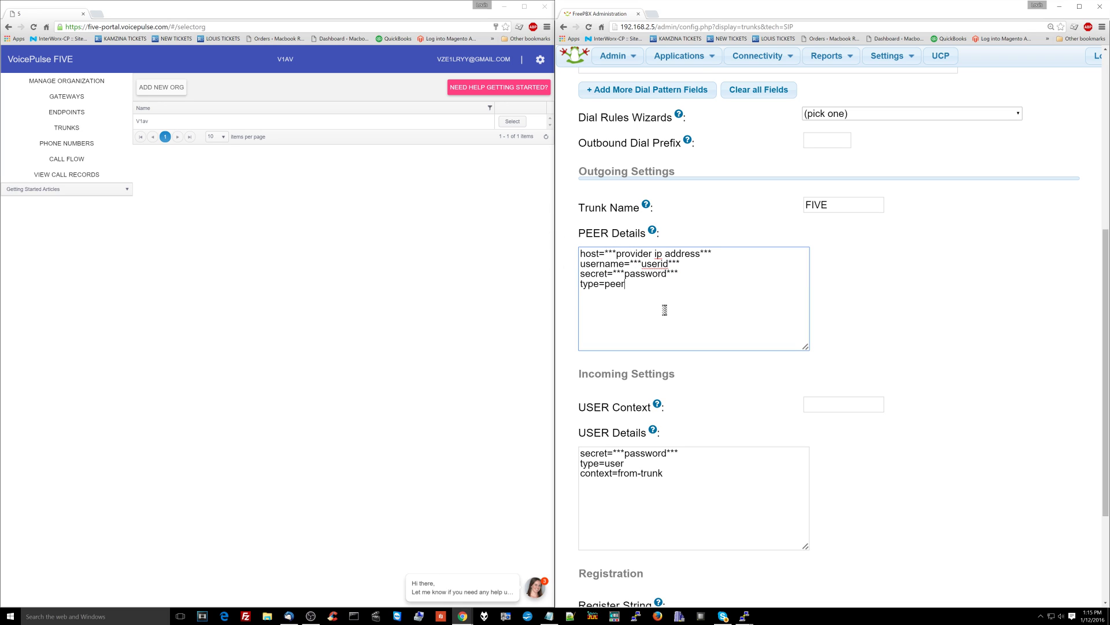
{"action": "key", "text": "ctrl+a"}
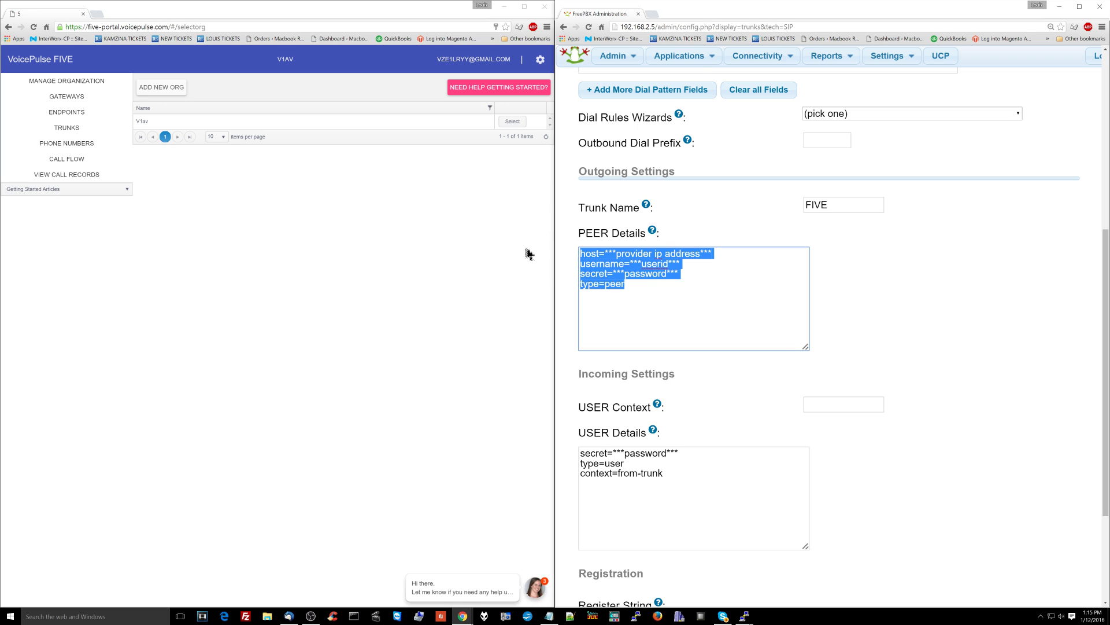
{"action": "left_click", "coordinate": [666, 297]}
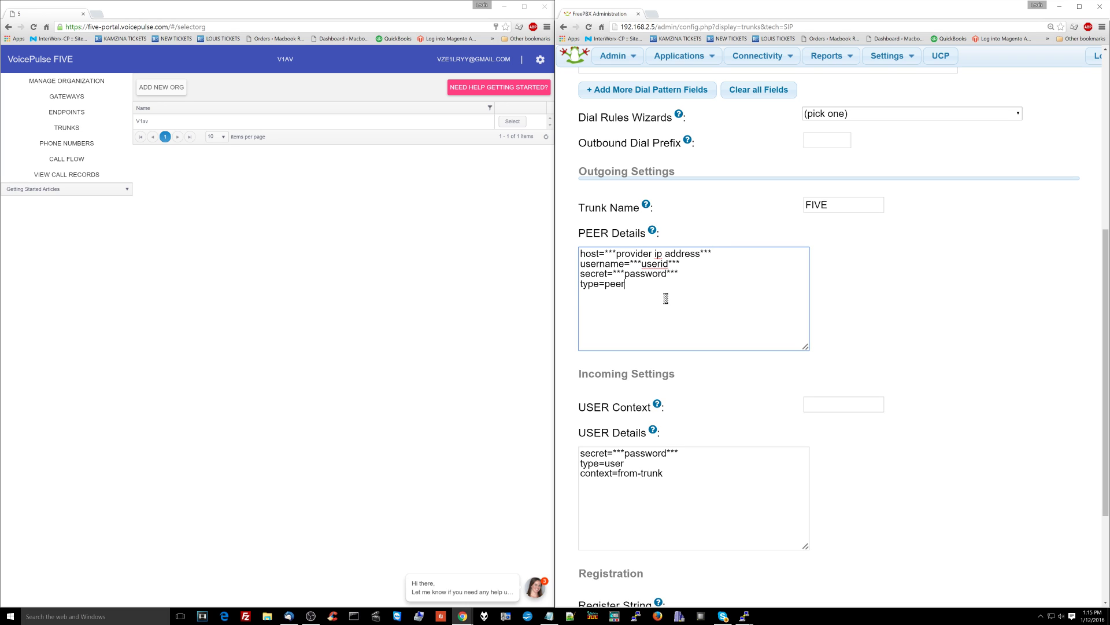
{"action": "left_click_drag", "start_coordinate": [625, 284], "coordinate": [579, 246]}
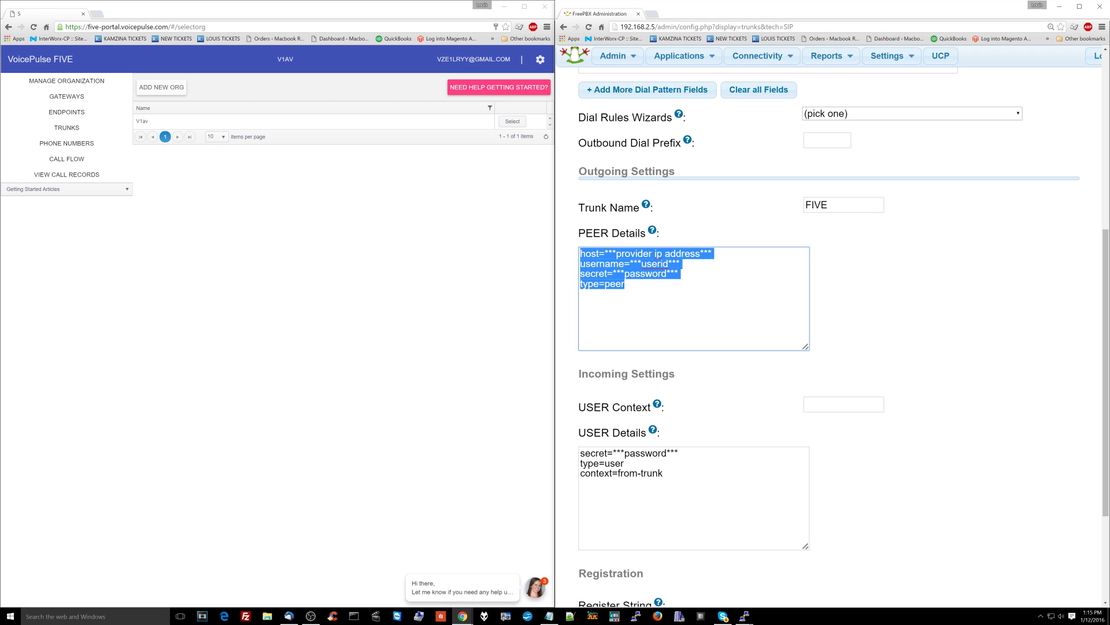
{"action": "left_click", "coordinate": [64, 115]}
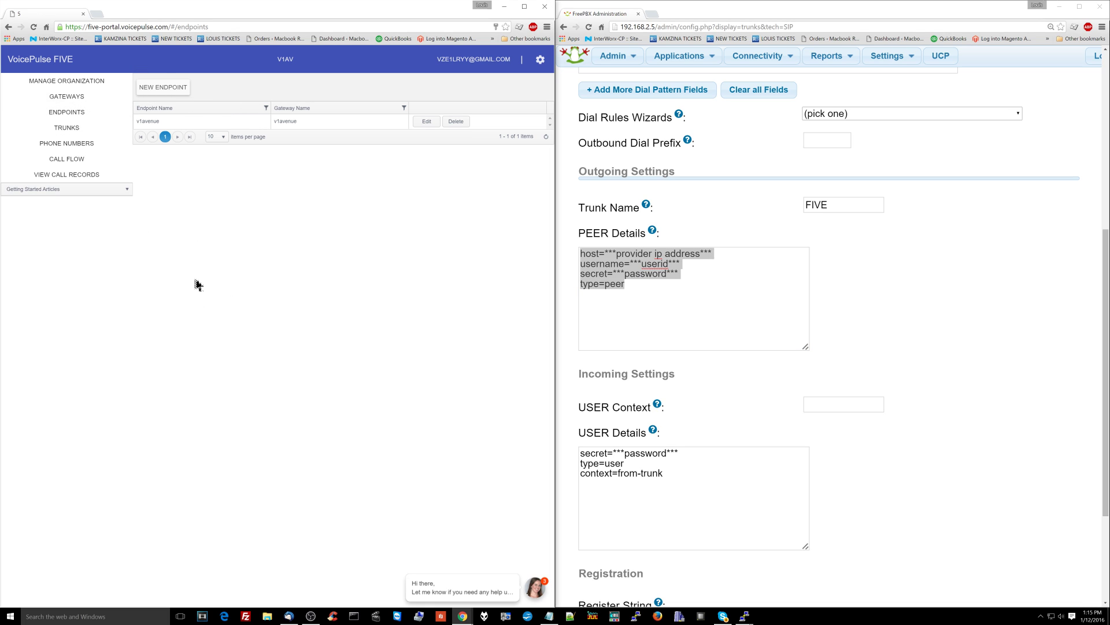
- Give the v1avenue endpoint a new password and save it
{"action": "key", "text": "ctrl+plus"}
{"action": "key", "text": "ctrl+plus"}
{"action": "key", "text": "ctrl+plus"}
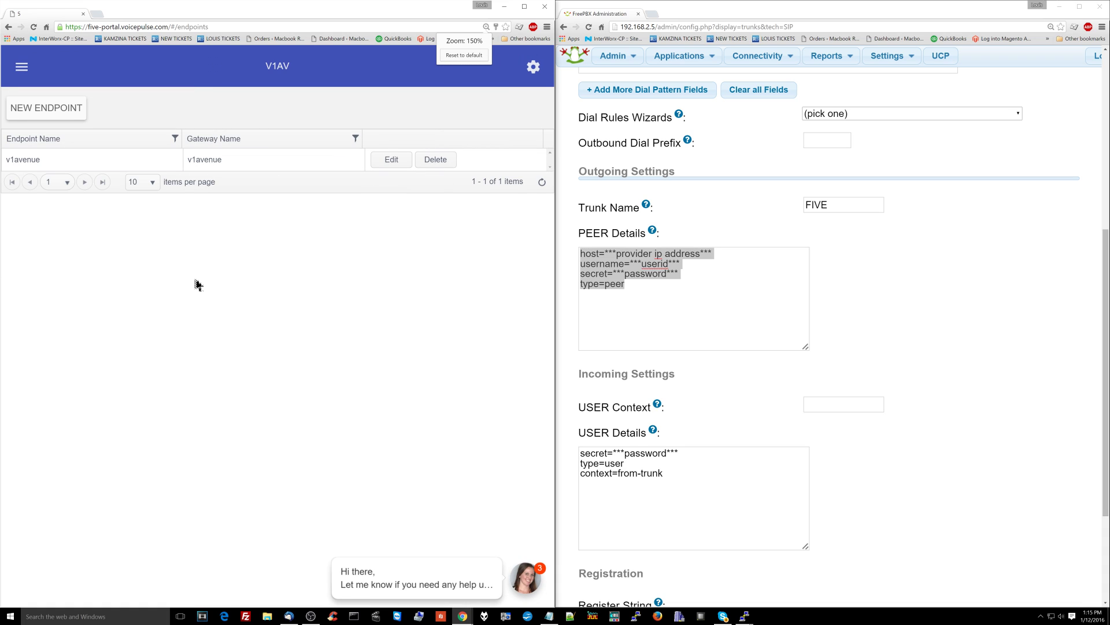
{"action": "key", "text": "ctrl+0"}
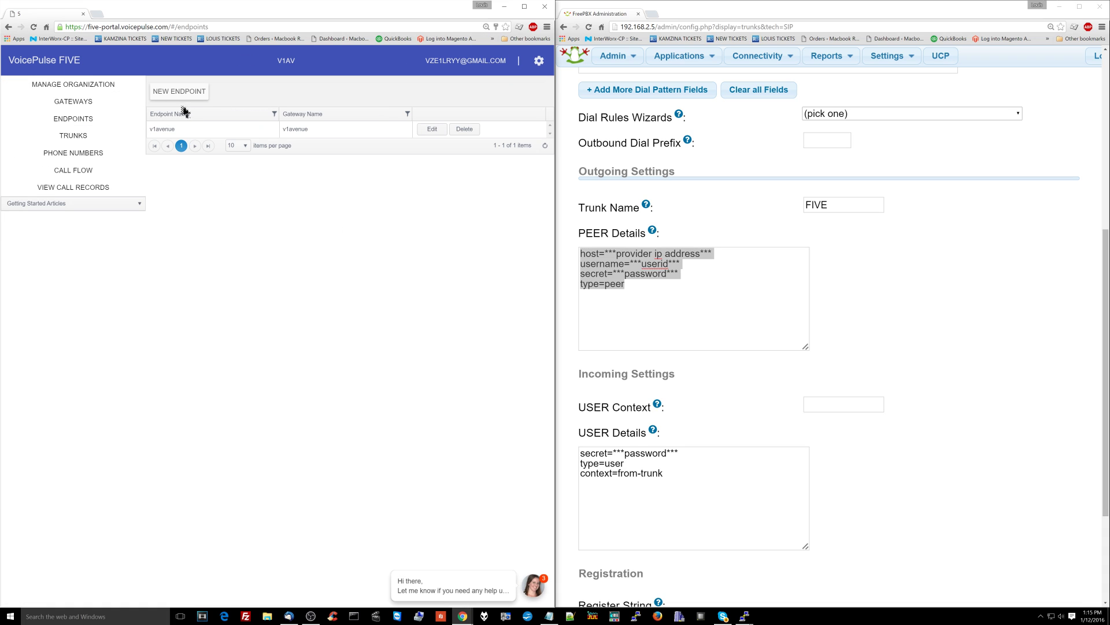
{"action": "left_click", "coordinate": [432, 129]}
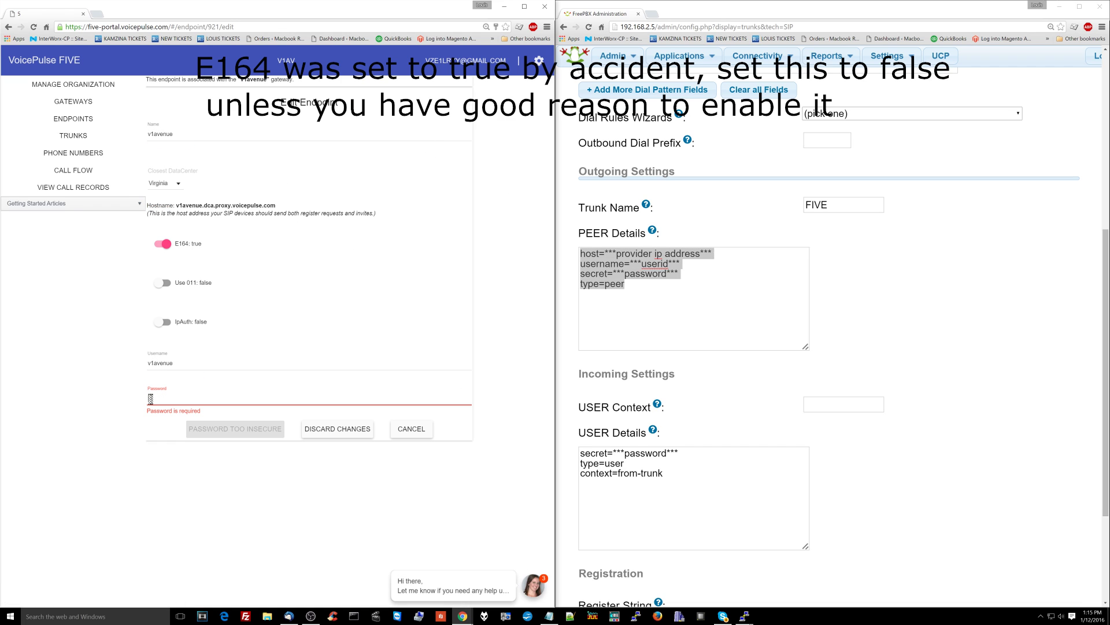
{"action": "left_click", "coordinate": [151, 399]}
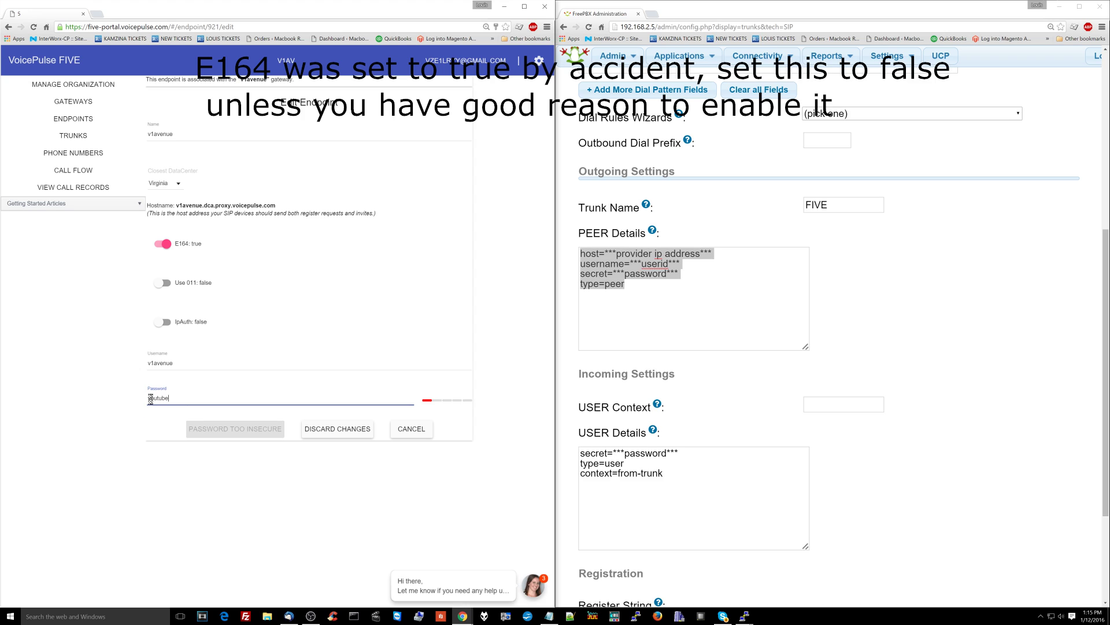
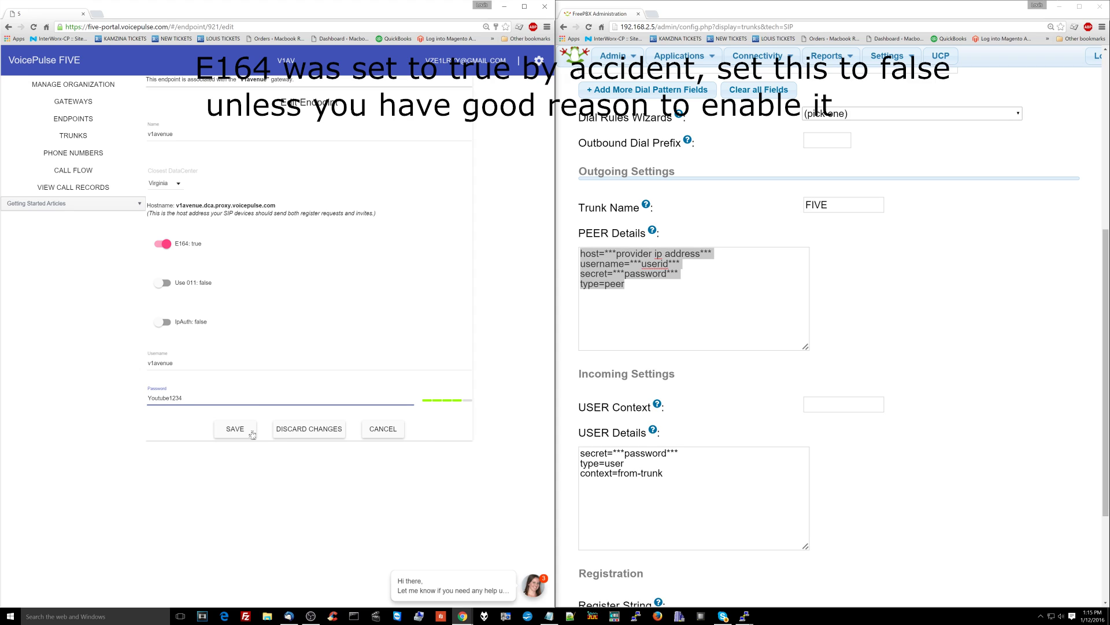
{"action": "left_click", "coordinate": [252, 433]}
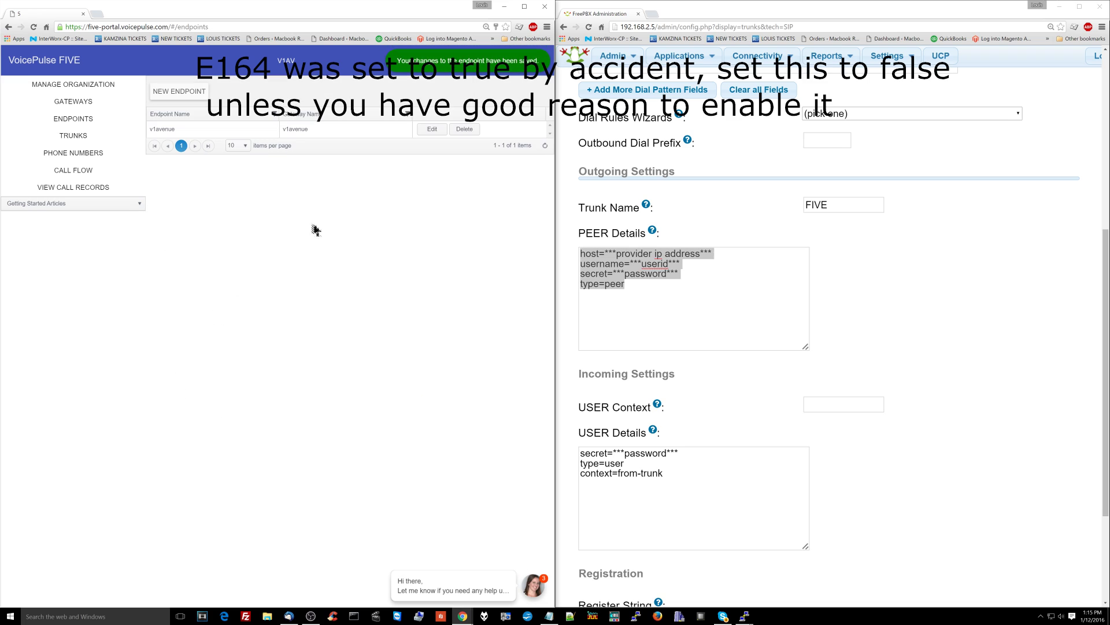
- Reopen the v1avenue endpoint settings and select the sample FreePBX PEER Details text
{"action": "left_click", "coordinate": [432, 129]}
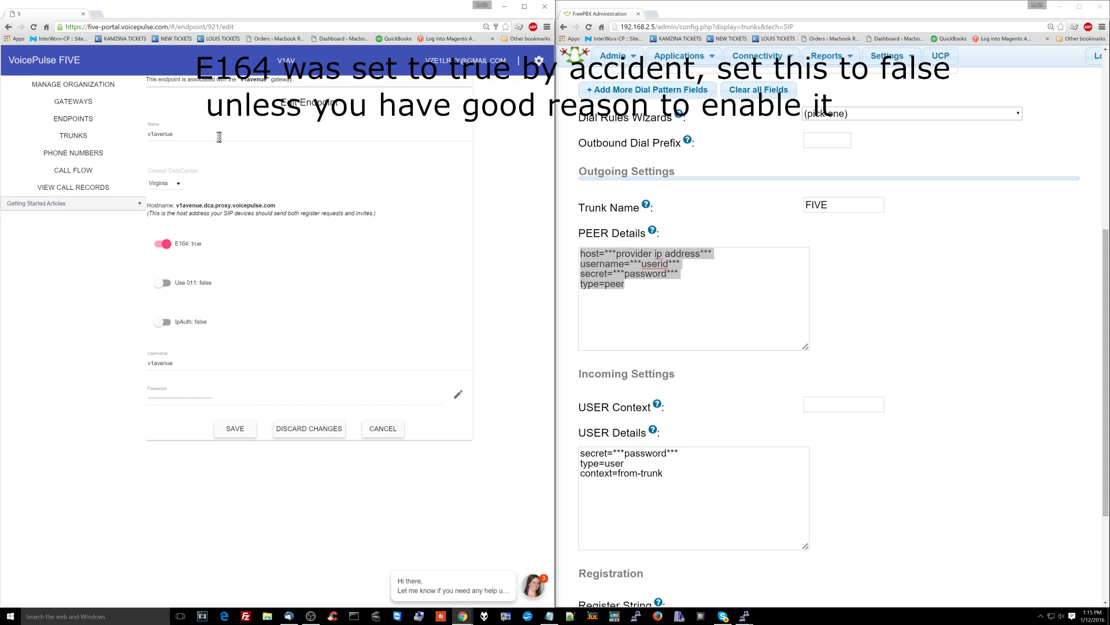
{"action": "left_click", "coordinate": [132, 120]}
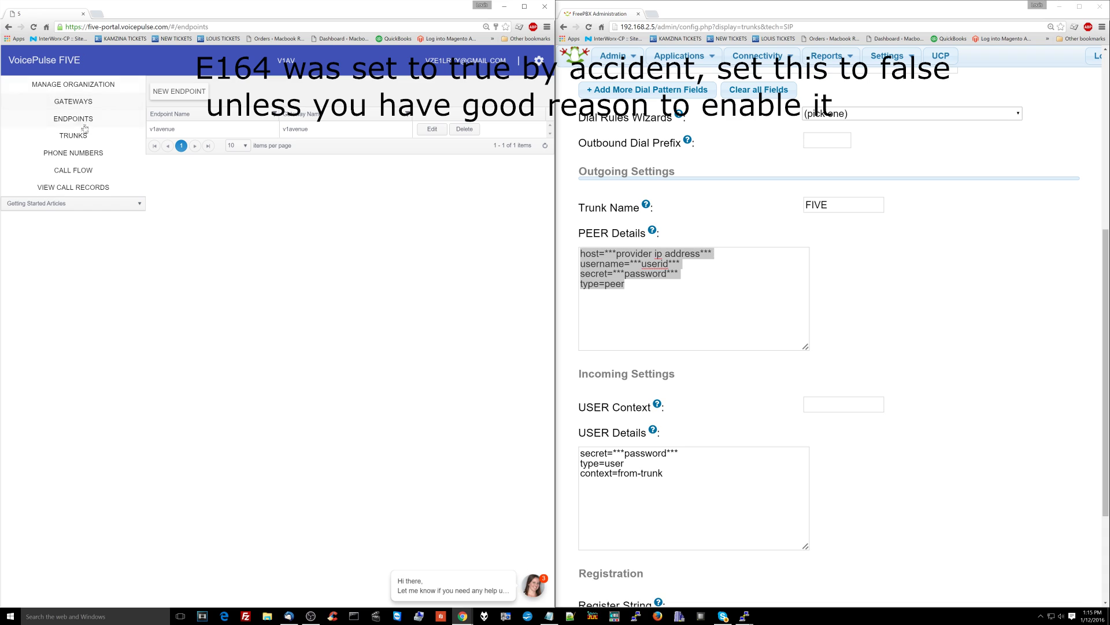
{"action": "left_click", "coordinate": [439, 132]}
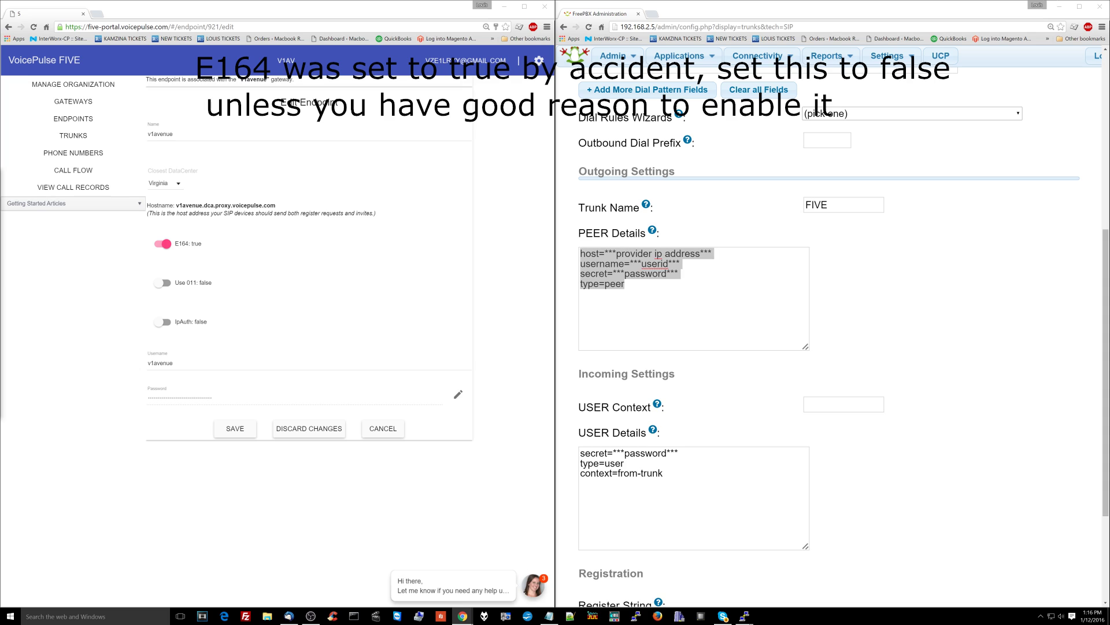
{"action": "left_click", "coordinate": [745, 298]}
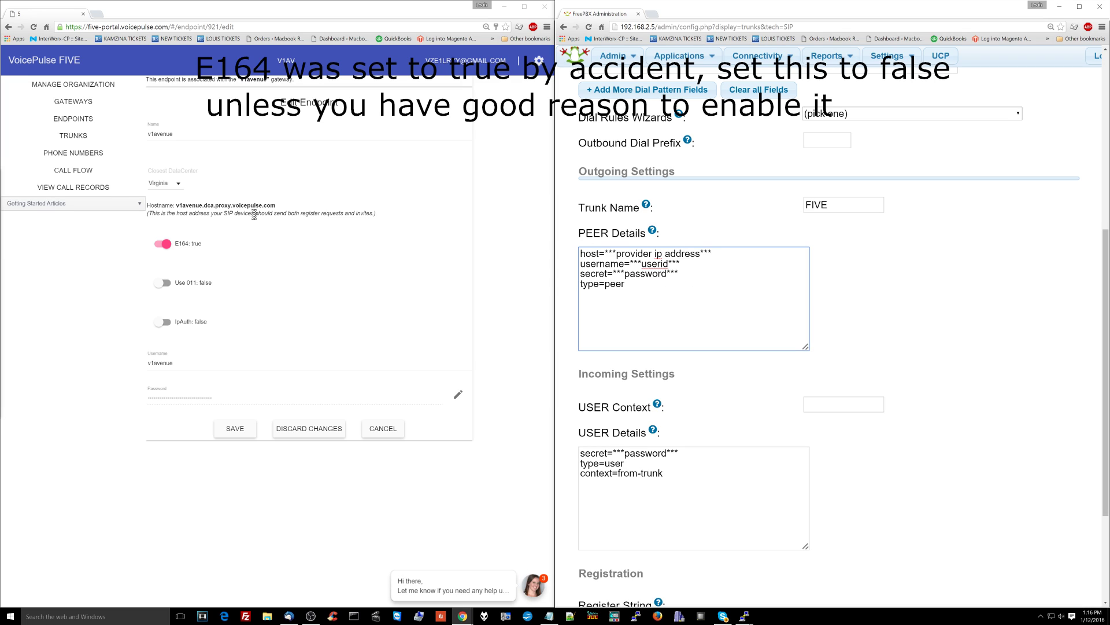
{"action": "left_click_drag", "start_coordinate": [699, 299], "coordinate": [533, 226]}
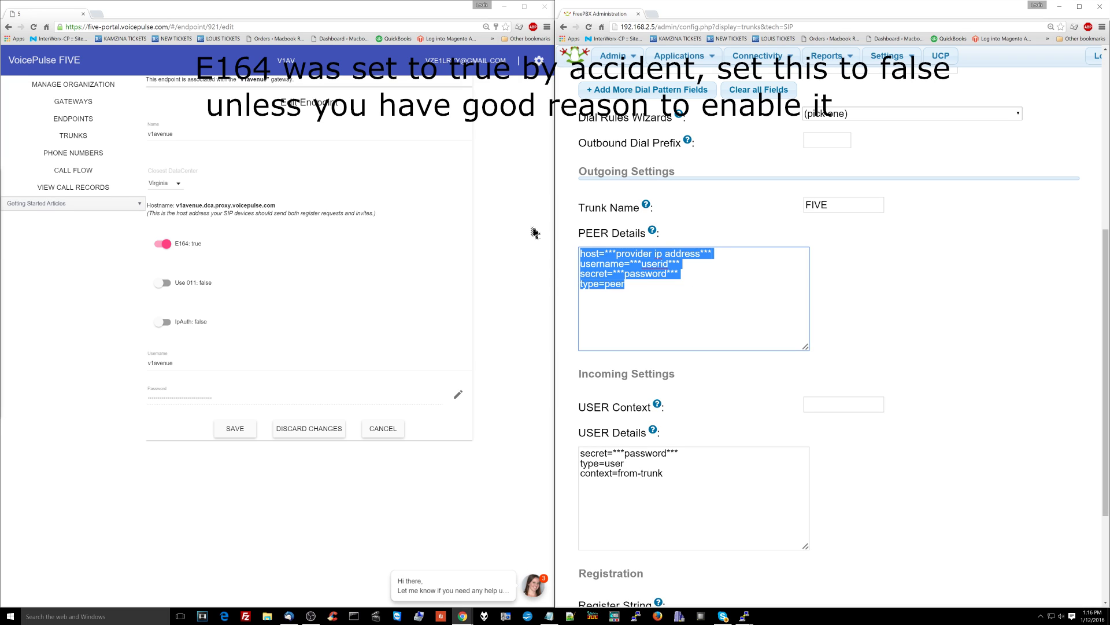
- Enter type=peer, context=from-pstn and host= with the copied v1avenue.dca.proxy.voicepulse.com hostname
{"action": "type", "text": "type=pee"}
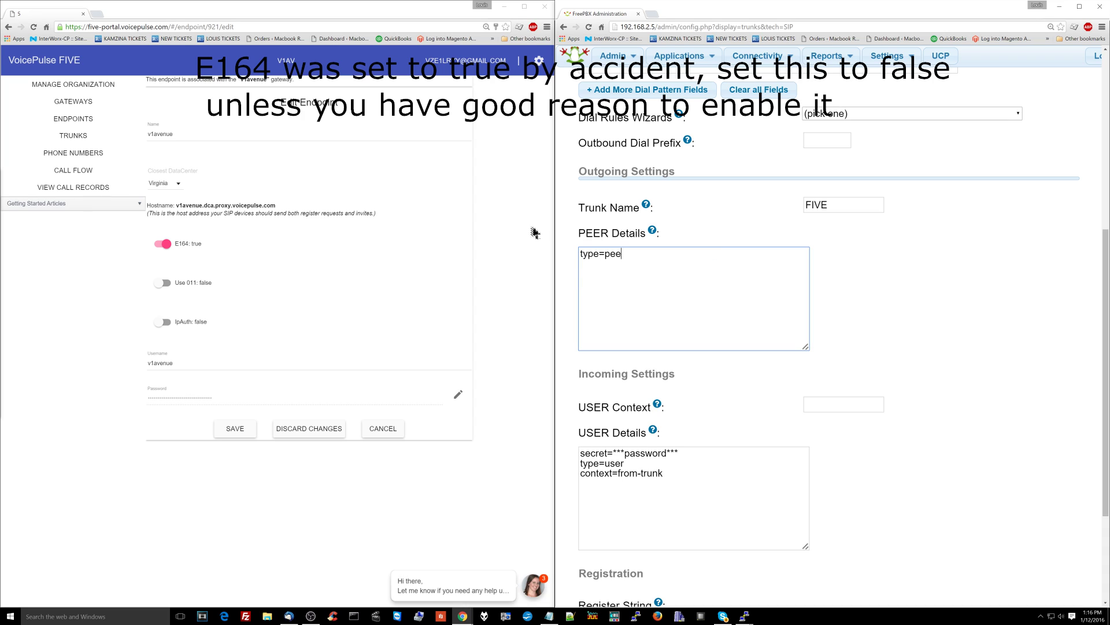
{"action": "type", "text": "r"}
{"action": "key", "text": "Return"}
{"action": "type", "text": "contex"}
{"action": "type", "text": "t=from-pstn "}
{"action": "type", "text": "host="}
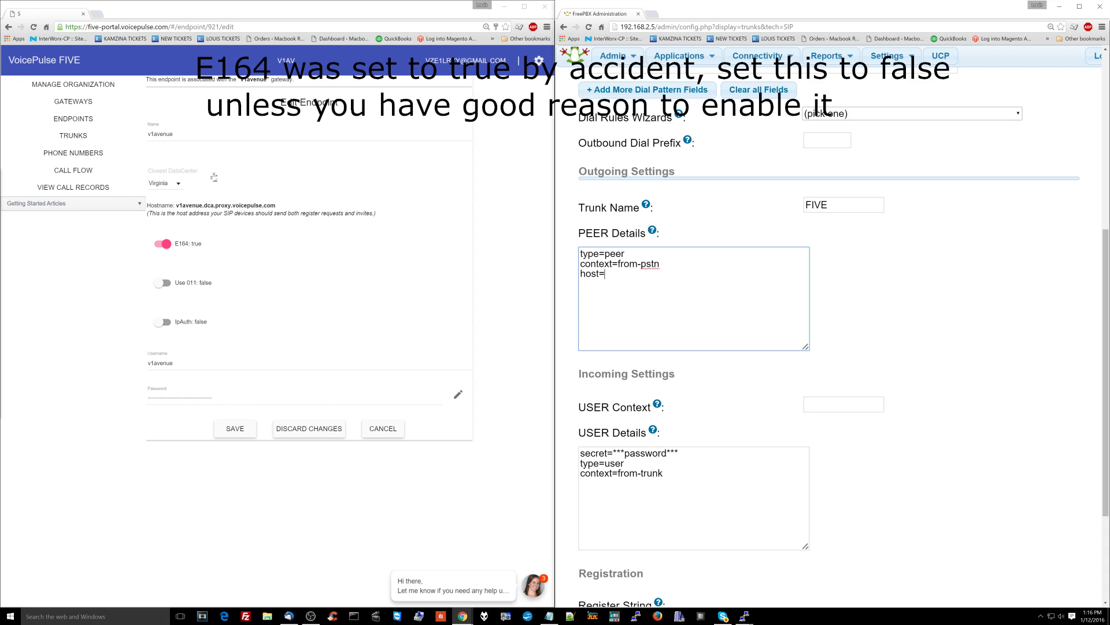
{"action": "left_click", "coordinate": [180, 206]}
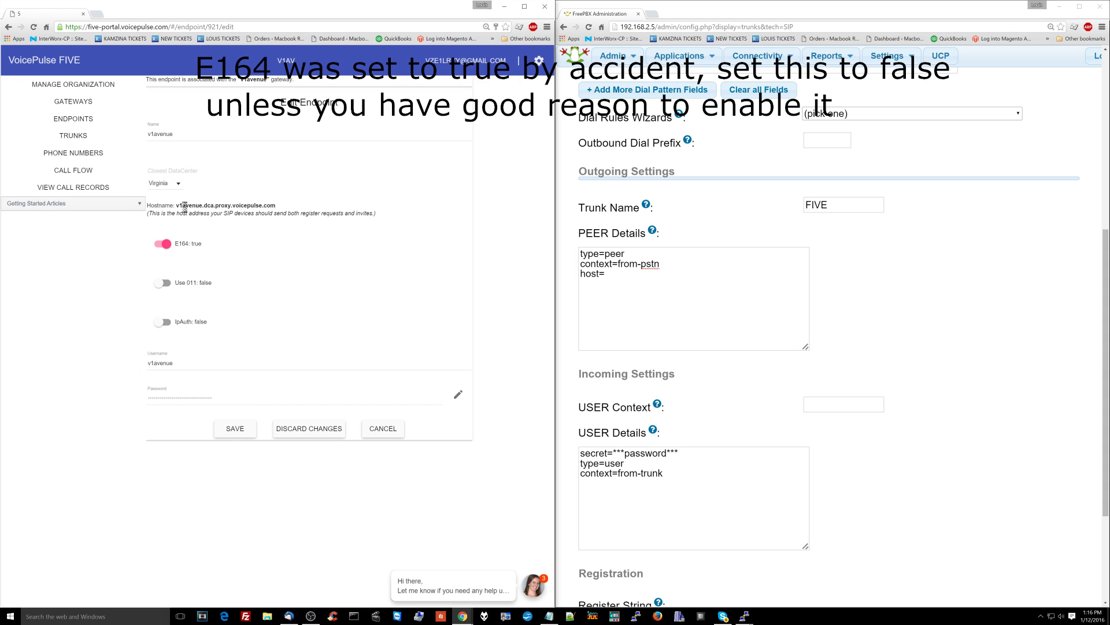
{"action": "left_click_drag", "start_coordinate": [177, 206], "coordinate": [276, 206]}
{"action": "key", "text": "ctrl+c"}
{"action": "left_click", "coordinate": [621, 275]}
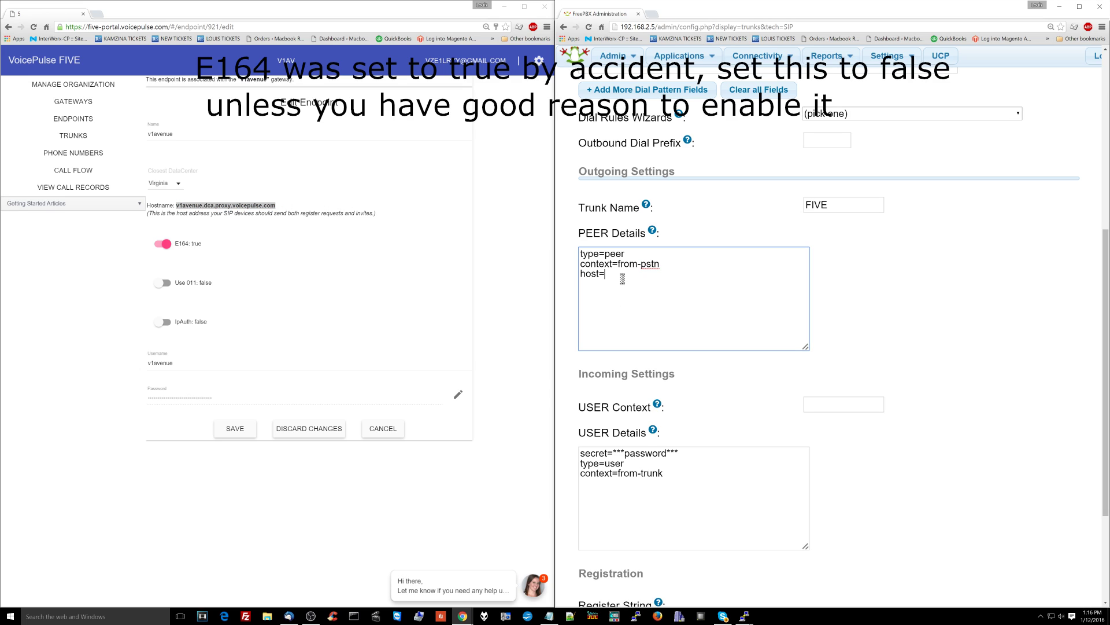
{"action": "key", "text": "ctrl+v"}
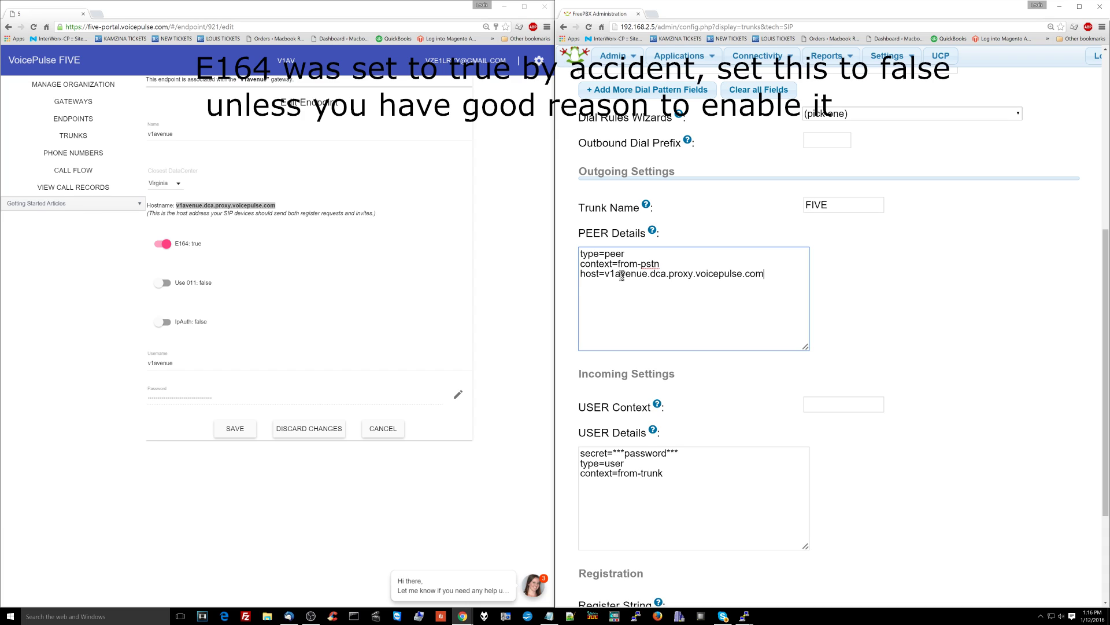
- Add username=v1avenue and a secret line with the endpoint password to PEER Details
{"action": "key", "text": "Return"}
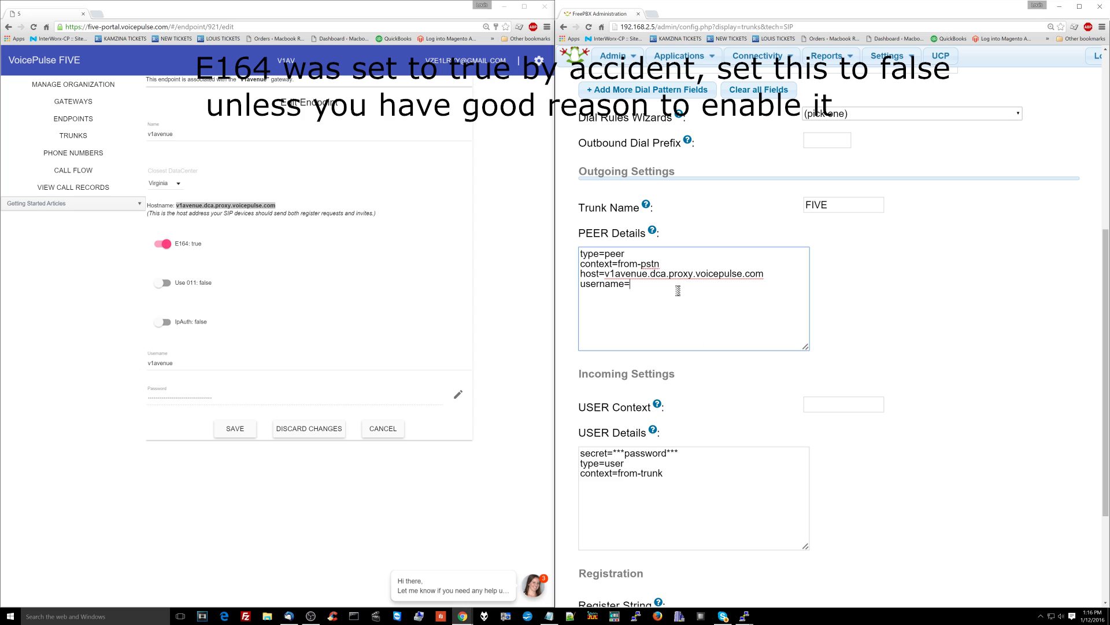
{"action": "key", "text": "Return"}
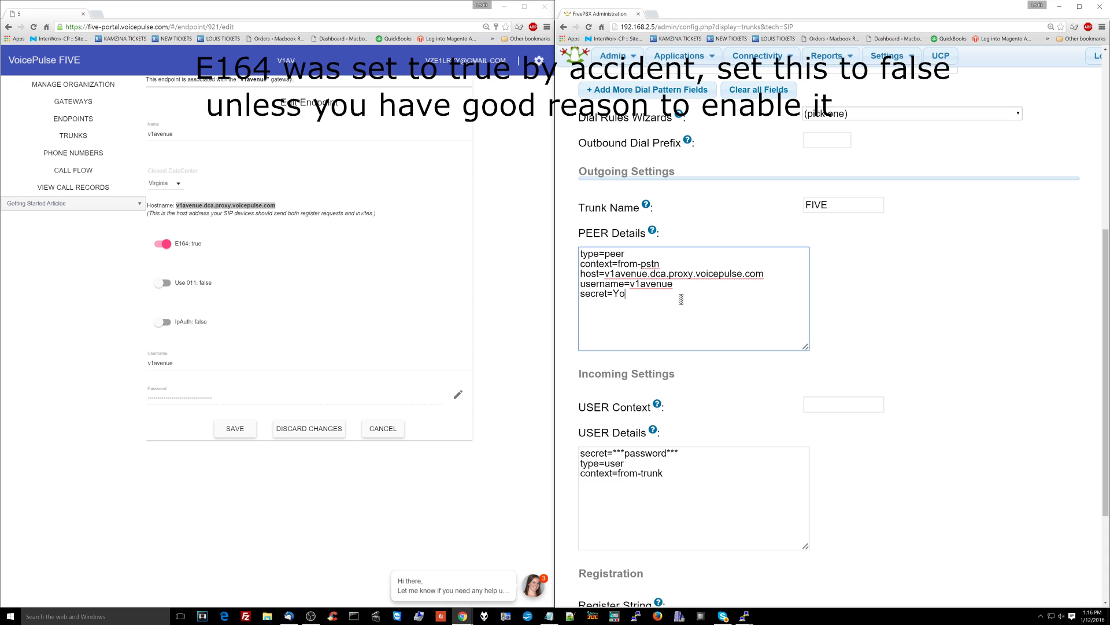
{"action": "key", "text": "Return"}
- Add qualify=yes, disallow=all, allow=ulaw, dtmfmode=rfc2833 and rfc2833compensate=yes lines
{"action": "type", "text": "qualify=yes"}
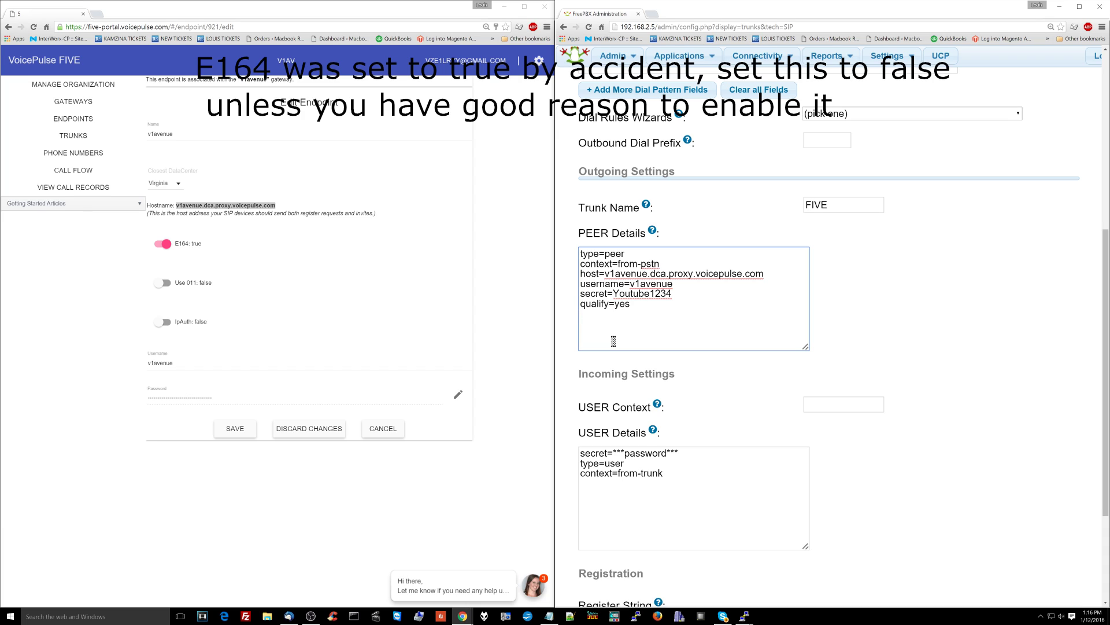
{"action": "key", "text": "Return"}
{"action": "type", "text": "disallow=all all"}
{"action": "type", "text": "ow"}
{"action": "type", "text": "=ulaw "}
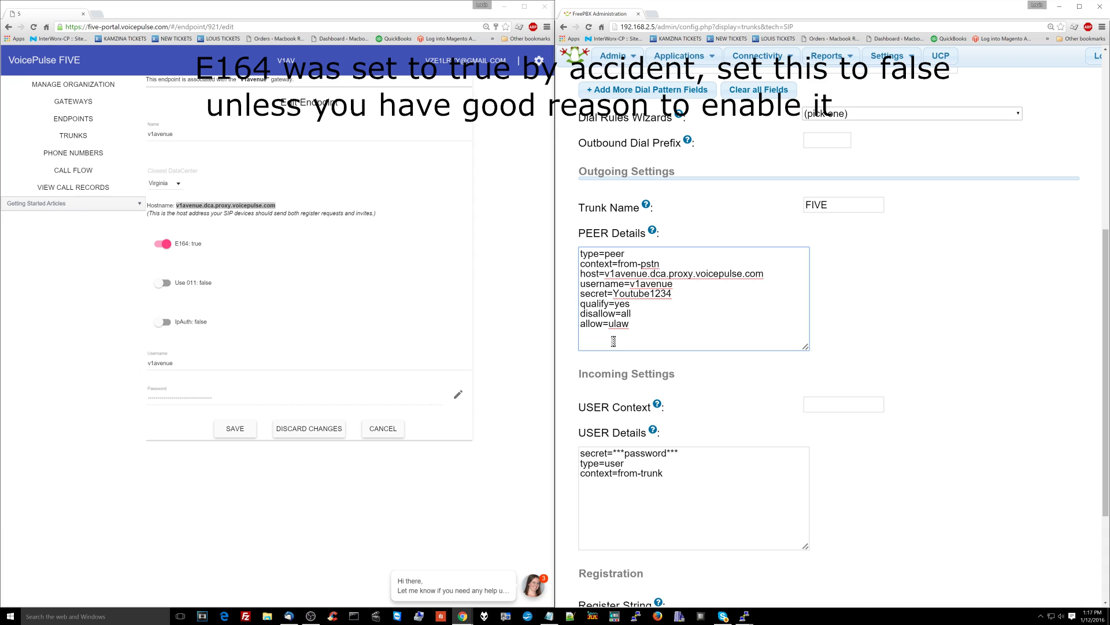
{"action": "type", "text": "dtmfmode=rfc2833"}
{"action": "key", "text": "Return"}
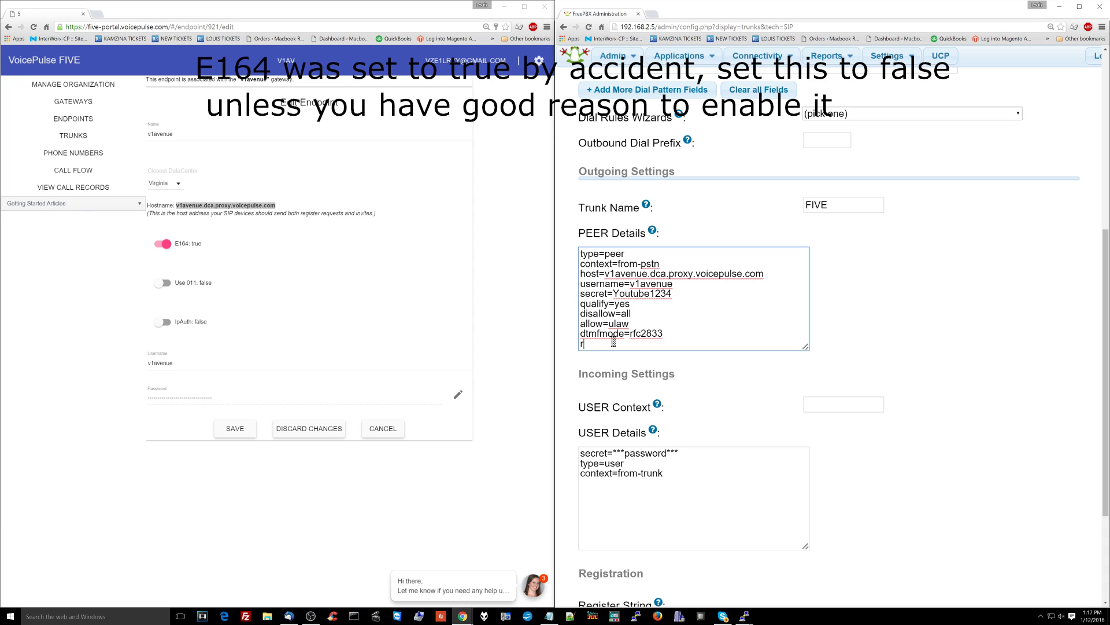
{"action": "type", "text": "rfc8"}
{"action": "key", "text": "BackSpace"}
{"action": "type", "text": "2833compensate=yes"}
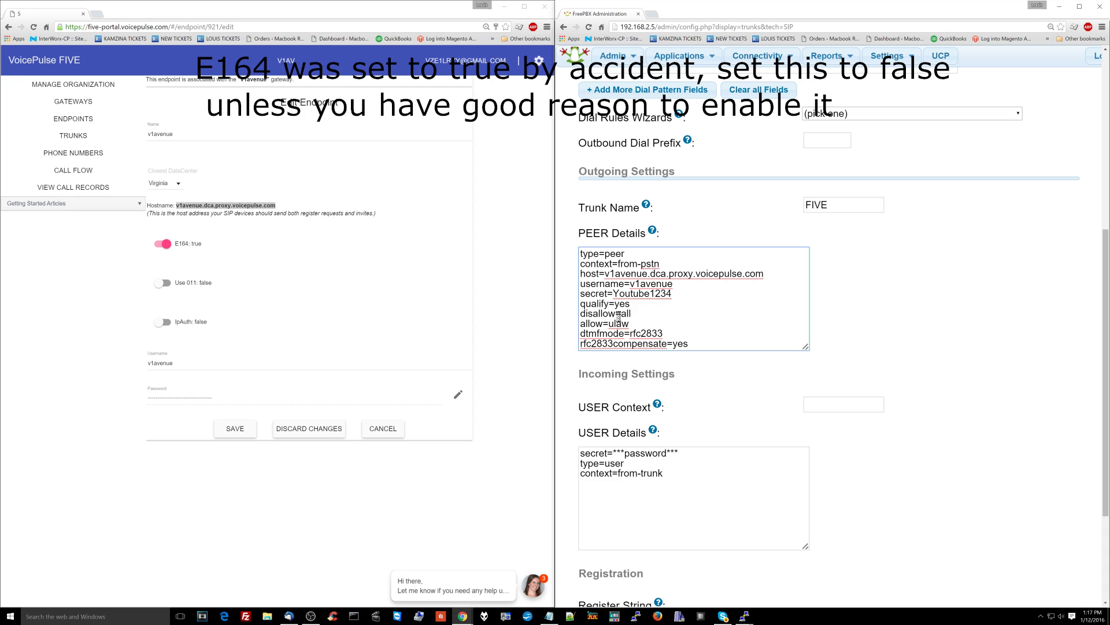
- Swap the rfc2833compensate=yes line for insecure=port,invite and trustrpid=yes
{"action": "left_click_drag", "start_coordinate": [602, 323], "coordinate": [616, 323]}
{"action": "left_click_drag", "start_coordinate": [667, 335], "coordinate": [701, 343]}
{"action": "key", "text": "Delete"}
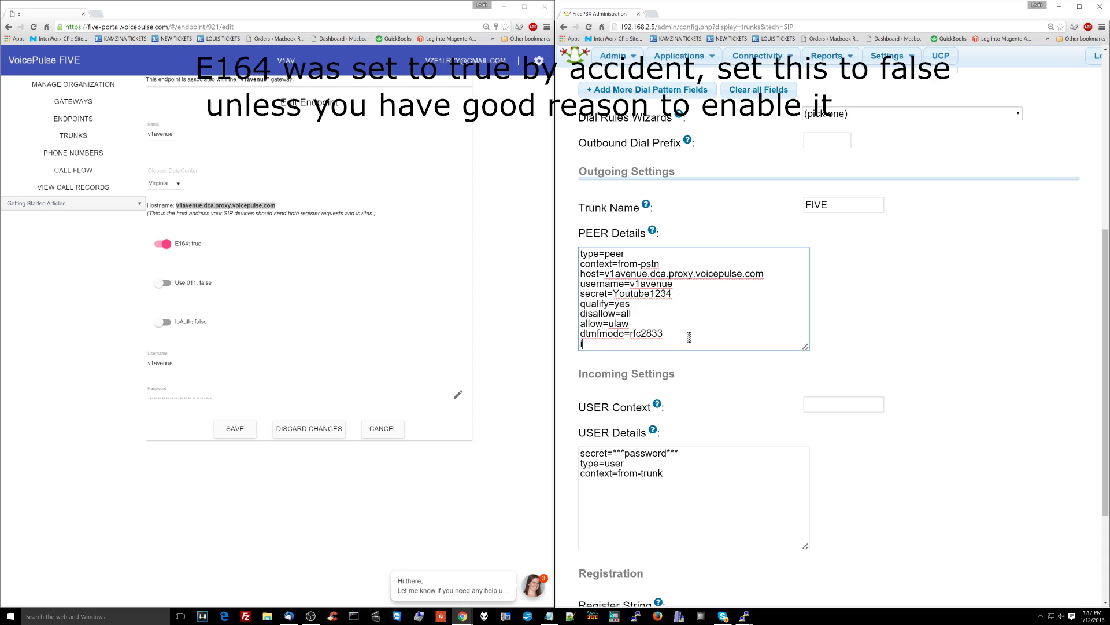
{"action": "type", "text": "nsecure=port,invite"}
{"action": "key", "text": "Return"}
{"action": "type", "text": "trus"}
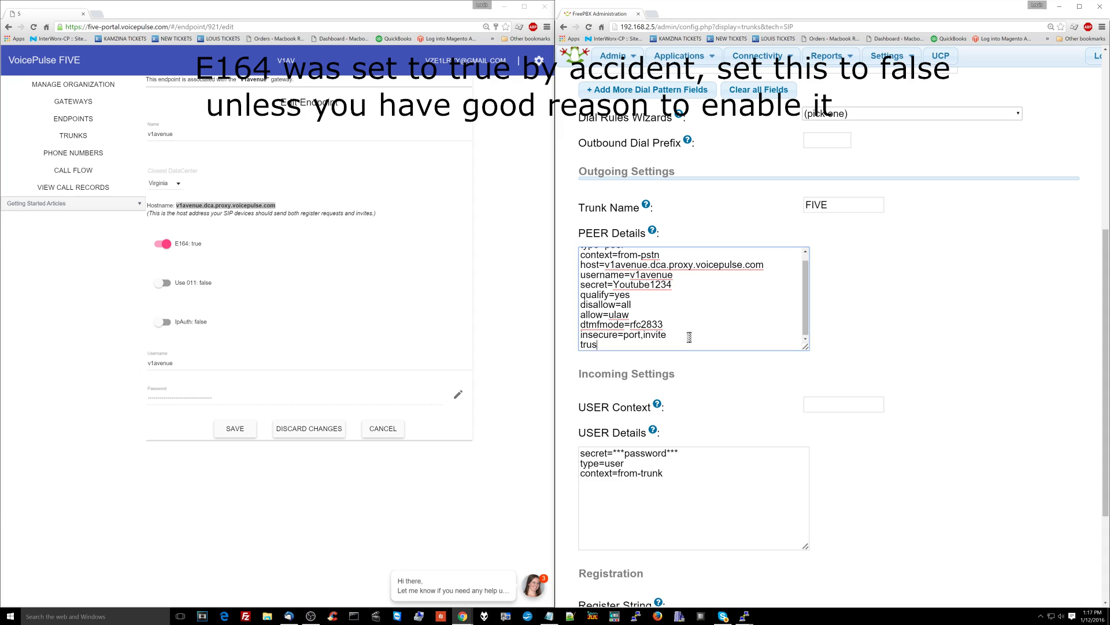
{"action": "type", "text": "trpid=hyes"}
{"action": "key", "text": "BackSpace"}
{"action": "key", "text": "BackSpace"}
{"action": "key", "text": "BackSpace"}
{"action": "key", "text": "BackSpace"}
{"action": "type", "text": "yes"}
{"action": "left_click", "coordinate": [45, 432]}
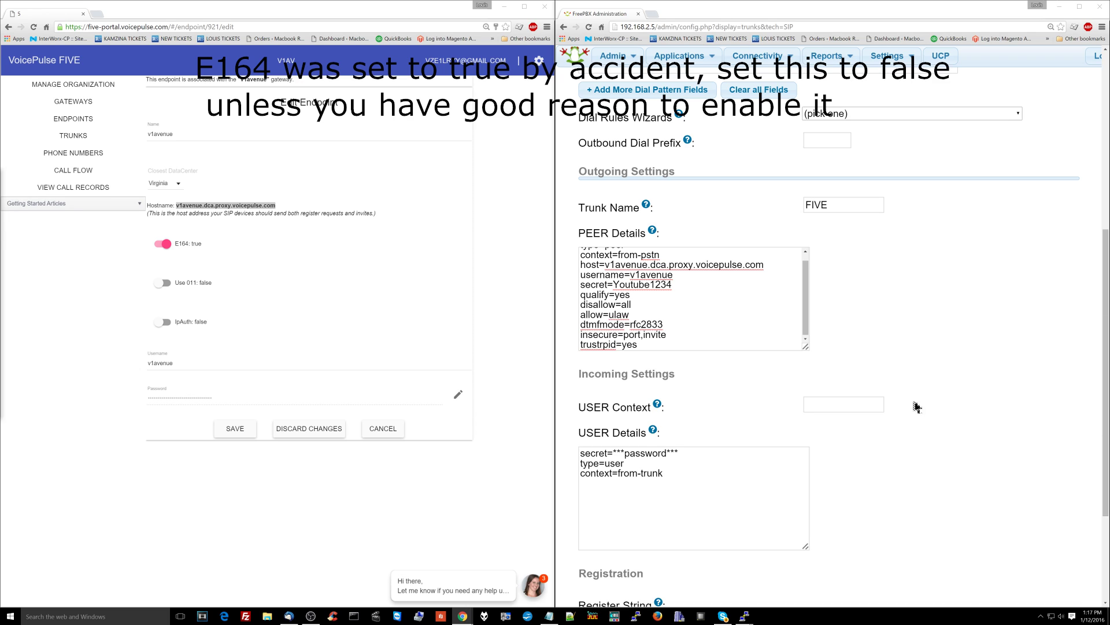
- Start the Register String with the VoicePulse username, the account password and '@'
{"action": "scroll", "coordinate": [914, 404], "scroll_direction": "down", "scroll_amount": 1}
{"action": "scroll", "coordinate": [627, 513], "scroll_direction": "down", "scroll_amount": 1}
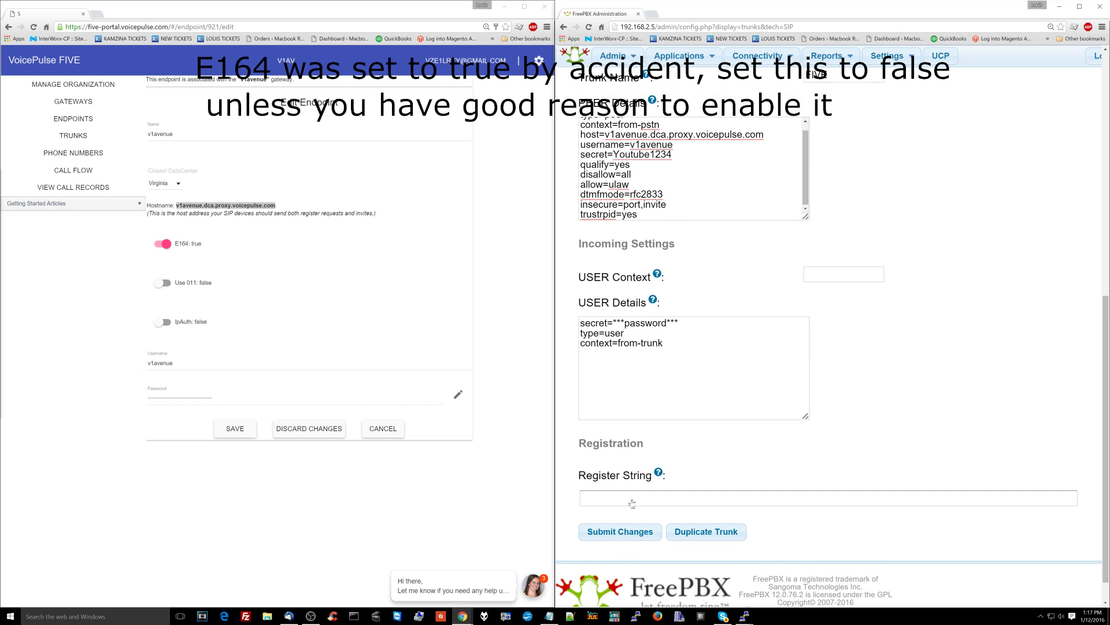
{"action": "scroll", "coordinate": [635, 521], "scroll_direction": "down", "scroll_amount": 1}
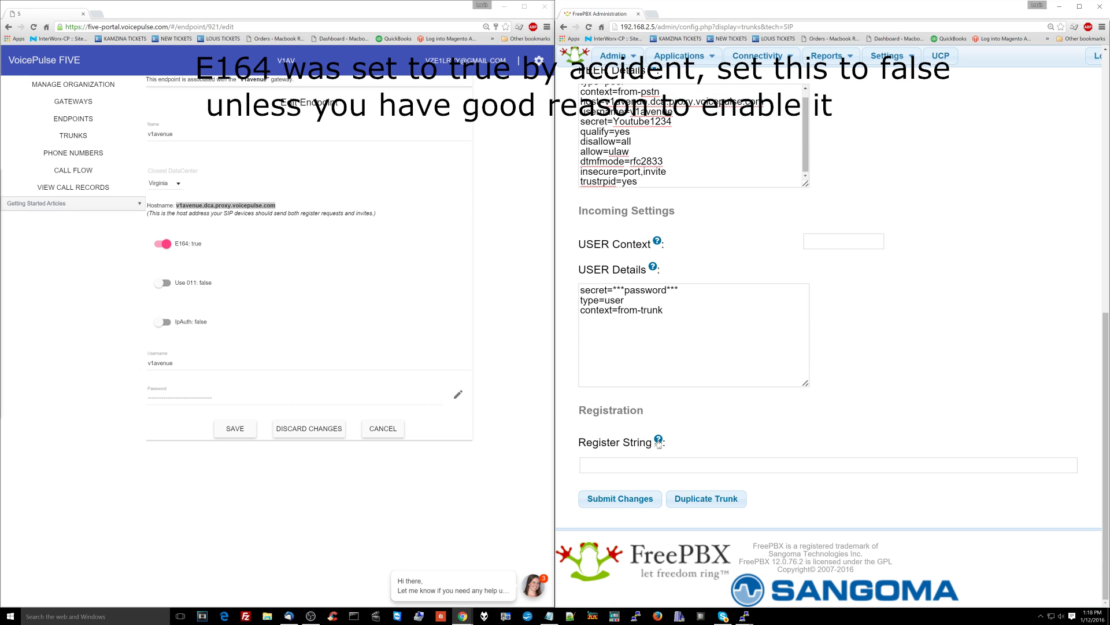
{"action": "mouse_move", "coordinate": [659, 443]}
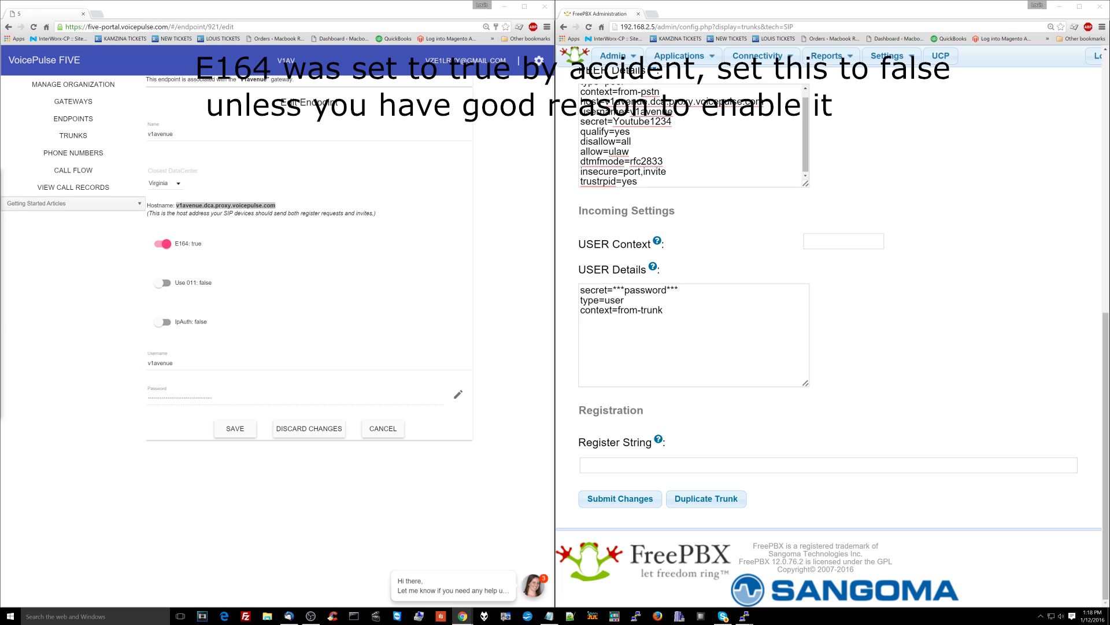
{"action": "left_click", "coordinate": [583, 463]}
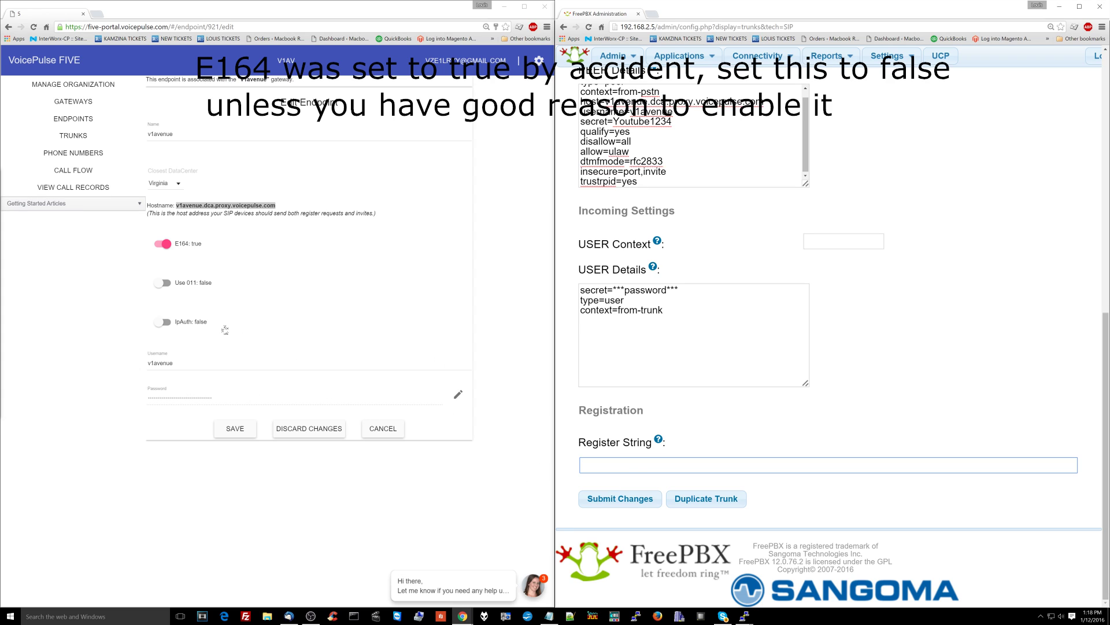
{"action": "left_click", "coordinate": [163, 364]}
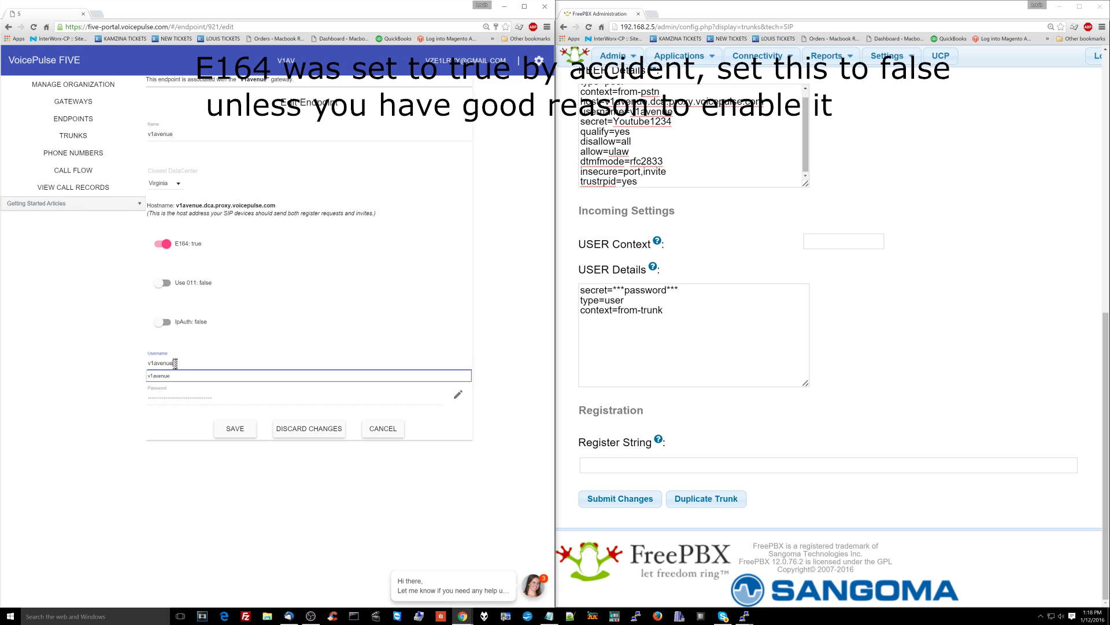
{"action": "left_click", "coordinate": [584, 464]}
{"action": "type", "text": "v1avenue.dca.proxy.voicepulse.com"}
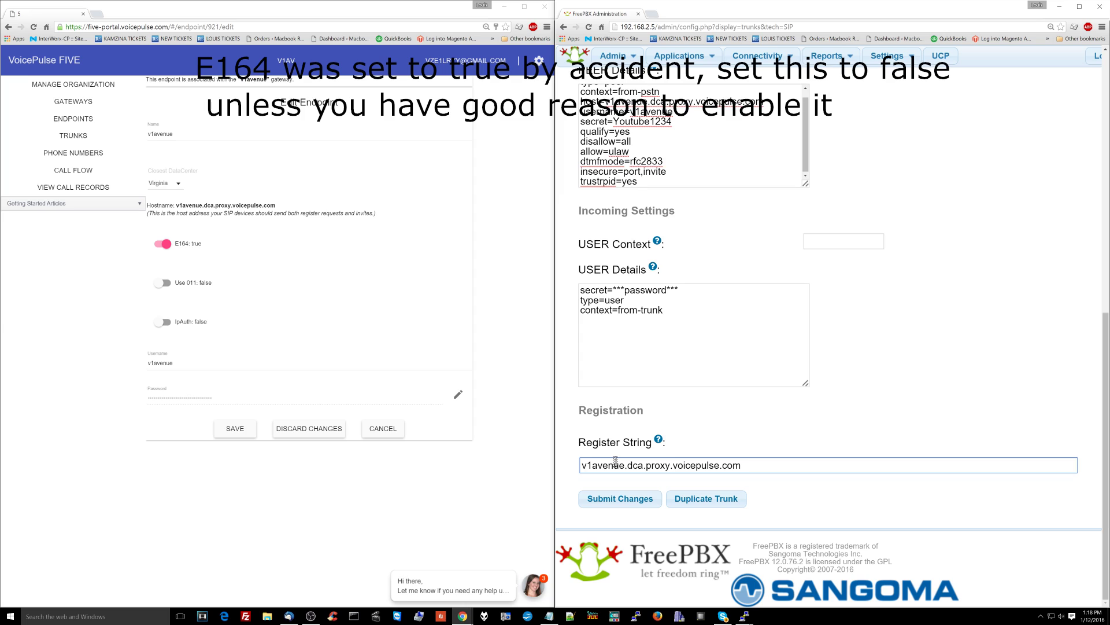
{"action": "key", "text": "ctrl+z"}
{"action": "type", "text": "v2"}
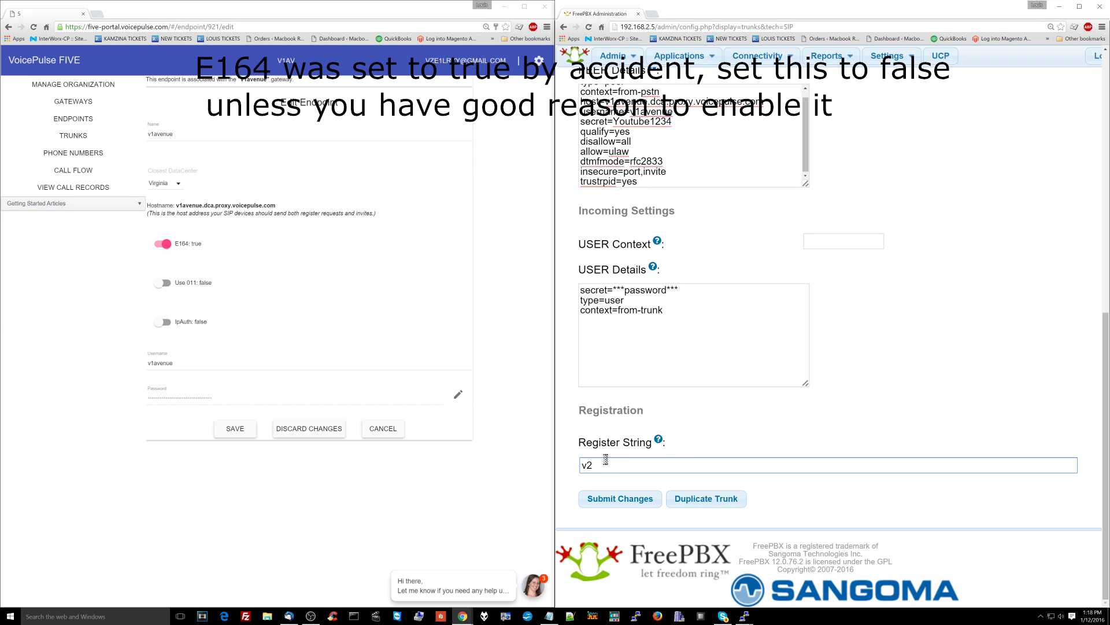
{"action": "key", "text": "BackSpace"}
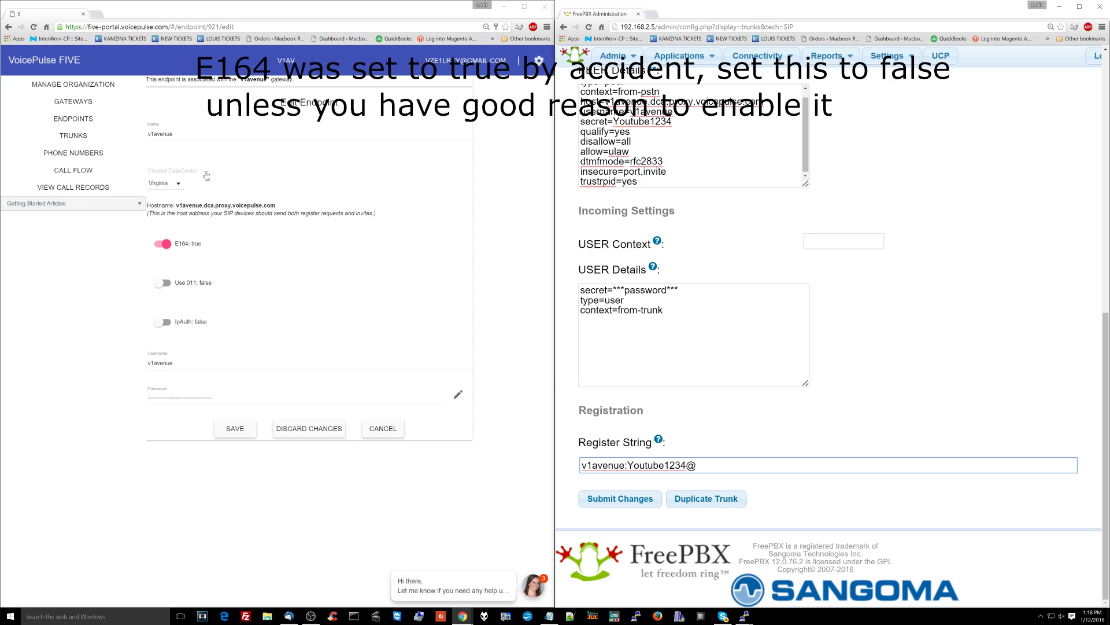
- Complete the register string with host v1avenue.dca.proxy.voicepulse.com and submit the trunk
{"action": "left_click_drag", "start_coordinate": [176, 205], "coordinate": [276, 205]}
{"action": "key", "text": "ctrl+c"}
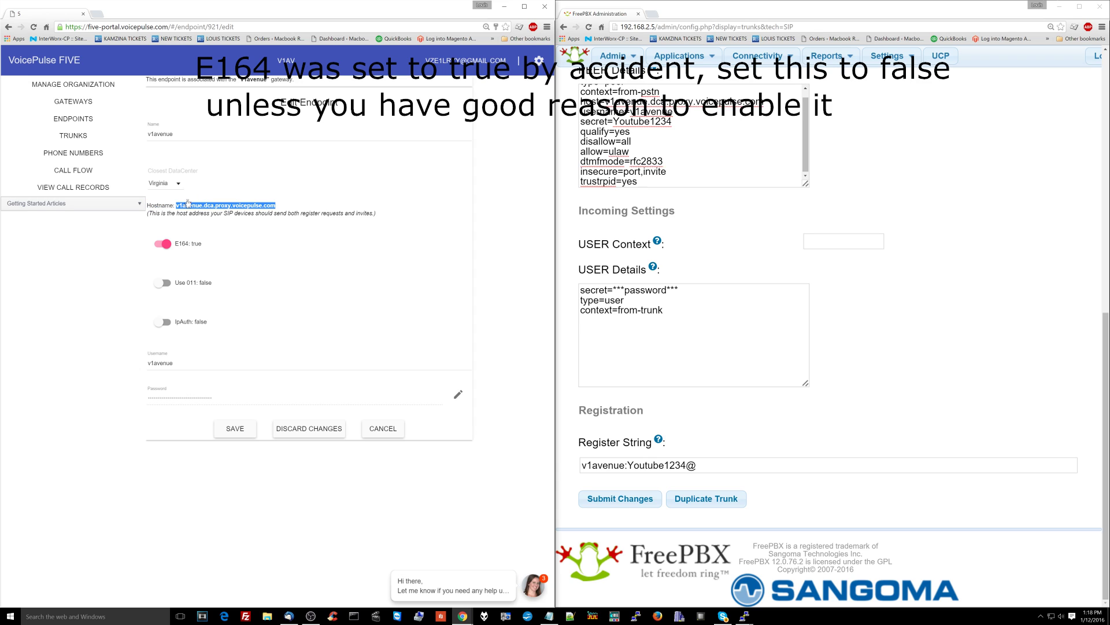
{"action": "left_click", "coordinate": [711, 458]}
{"action": "key", "text": "ctrl+v"}
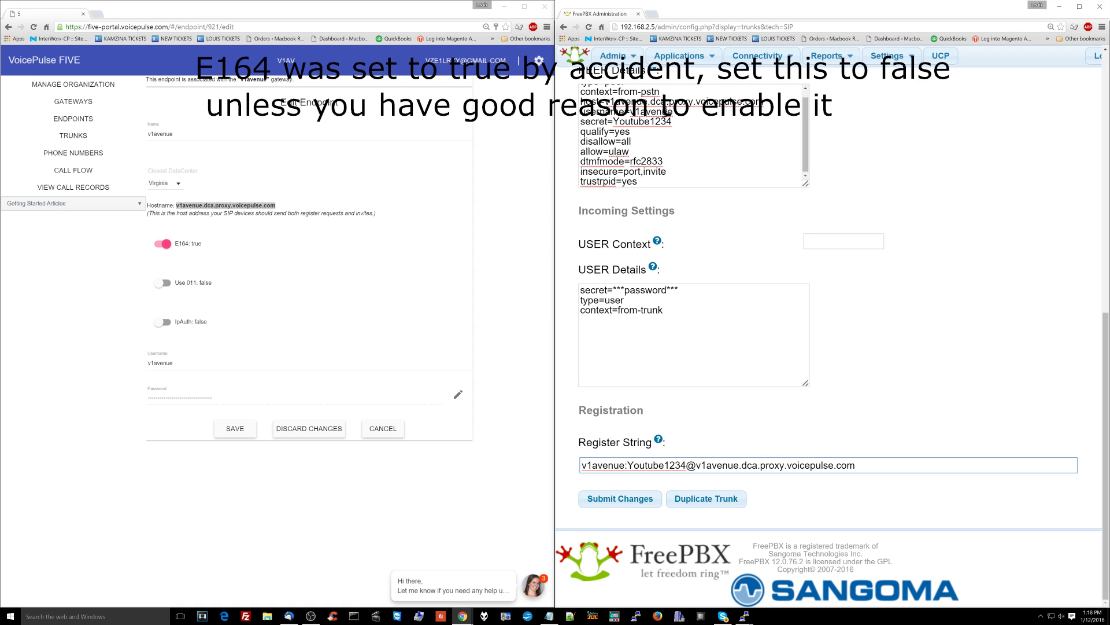
{"action": "double_click", "coordinate": [617, 99]}
{"action": "left_click_drag", "start_coordinate": [618, 98], "coordinate": [763, 101]}
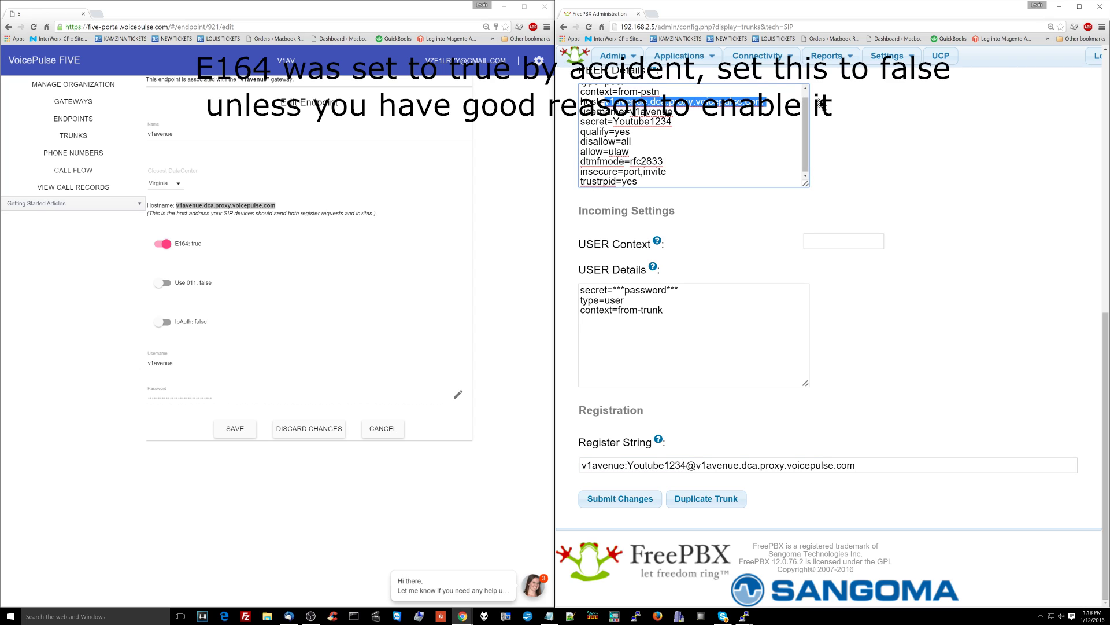
{"action": "left_click", "coordinate": [887, 463]}
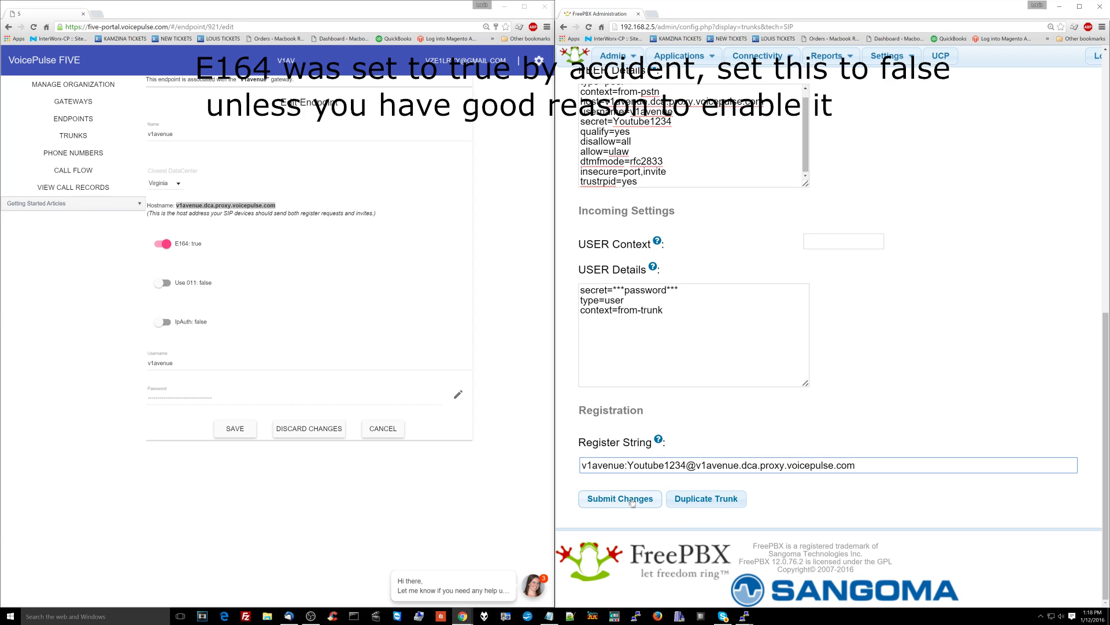
{"action": "left_click", "coordinate": [632, 503]}
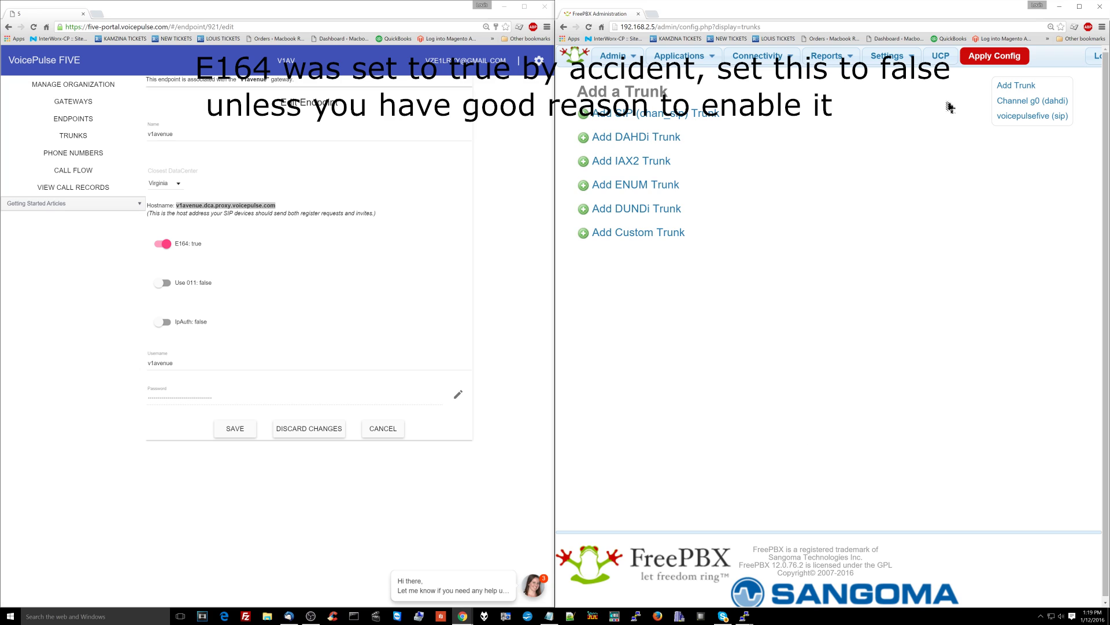
- Apply the configuration to reload FreePBX, then reopen the voicepulsefive (sip) trunk
{"action": "left_click", "coordinate": [978, 58]}
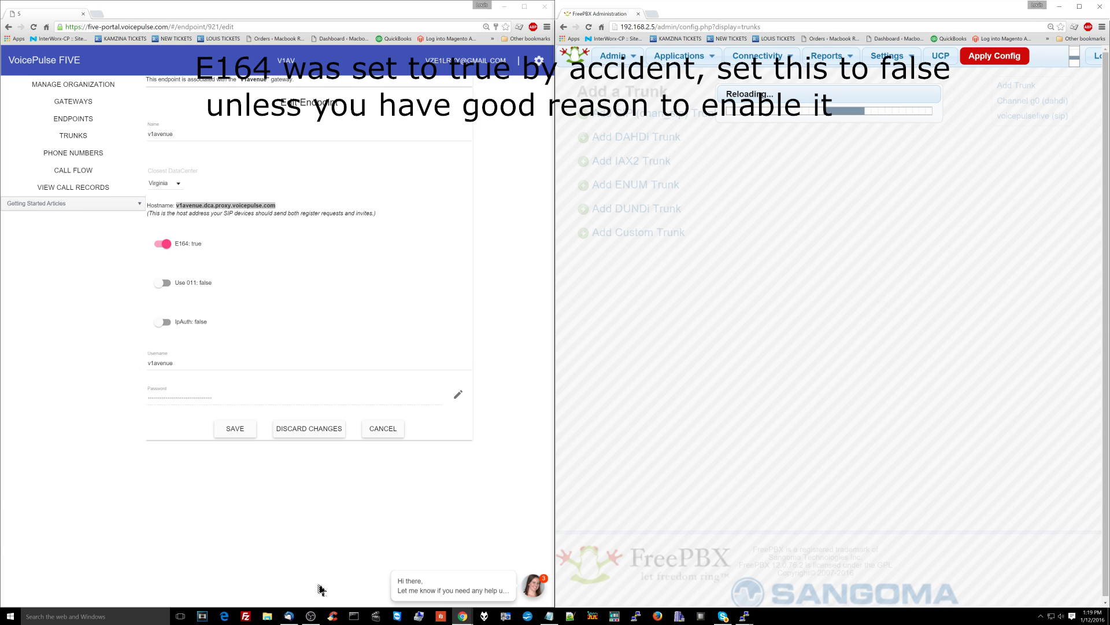
{"action": "mouse_move", "coordinate": [311, 616]}
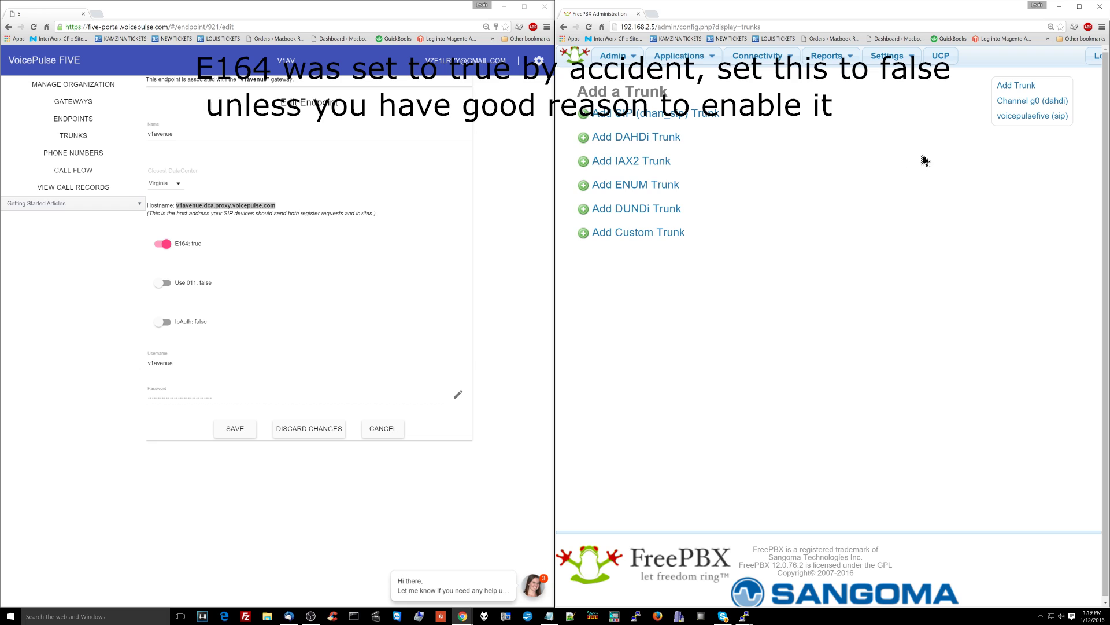
{"action": "left_click", "coordinate": [1029, 121]}
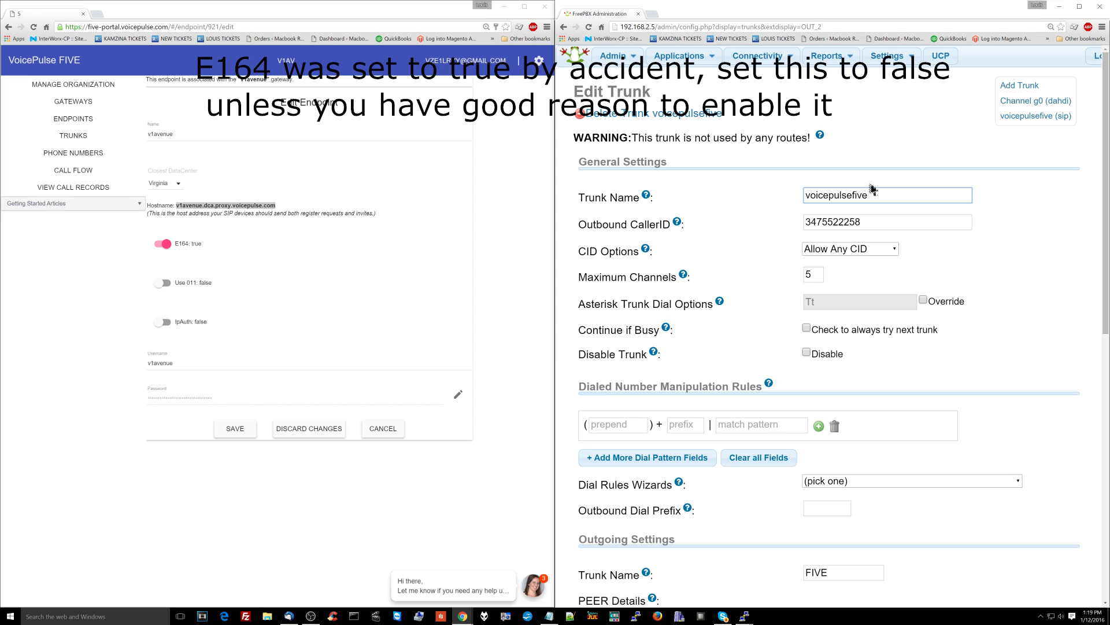
- Scroll through the voicepulsefive trunk to check its PEER Details and v1avenue register string
{"action": "scroll", "coordinate": [682, 194], "scroll_direction": "down", "scroll_amount": 10}
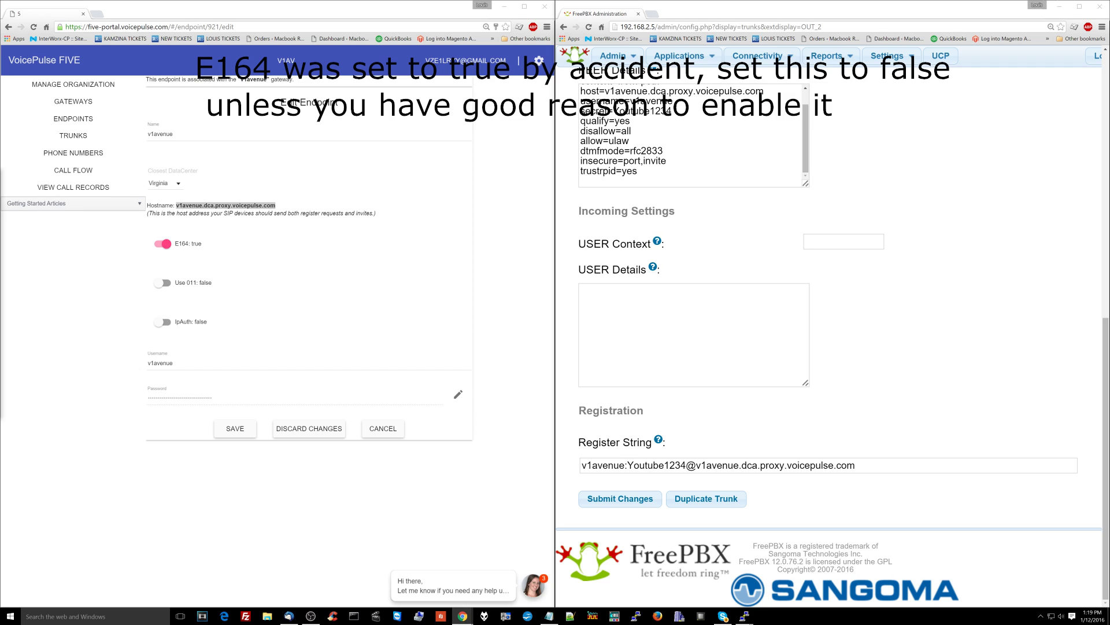
{"action": "left_click", "coordinate": [943, 355]}
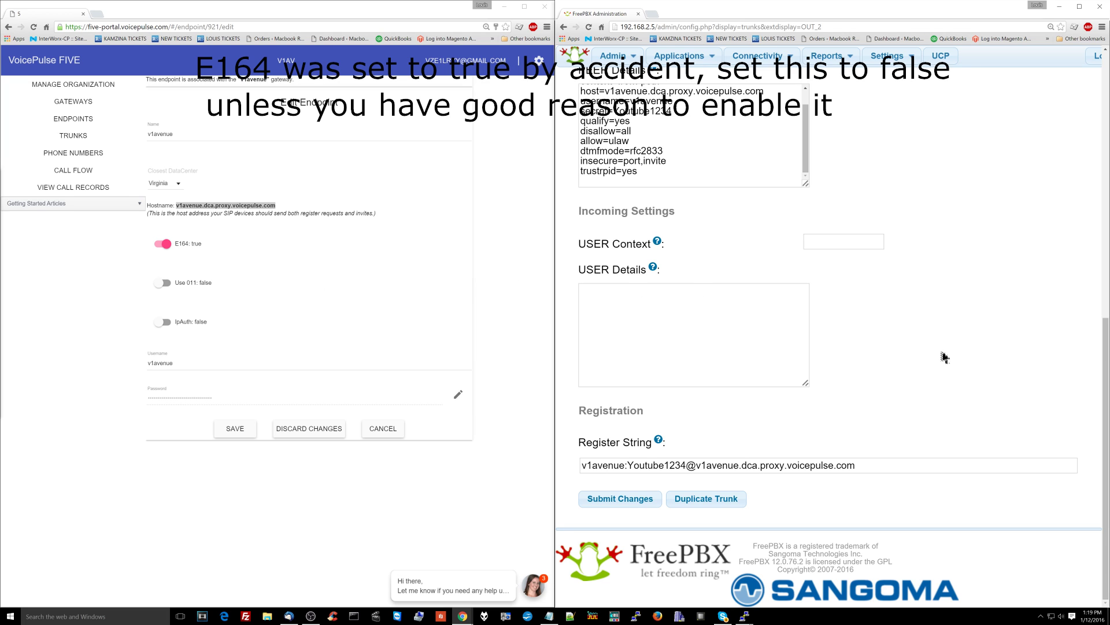
{"action": "scroll", "coordinate": [937, 347], "scroll_direction": "up", "scroll_amount": 10}
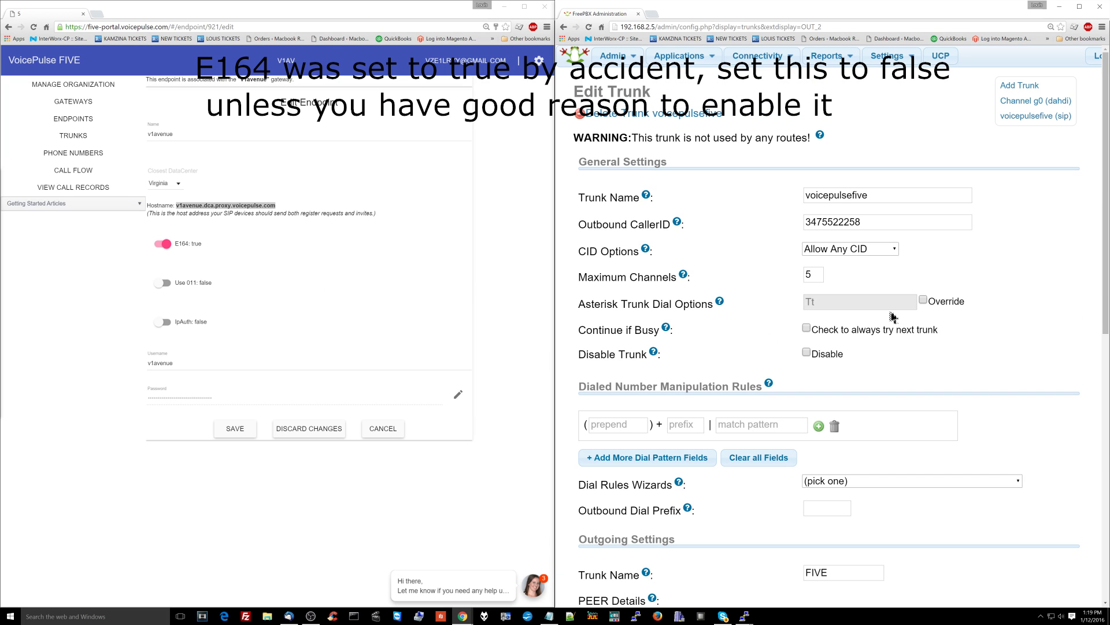